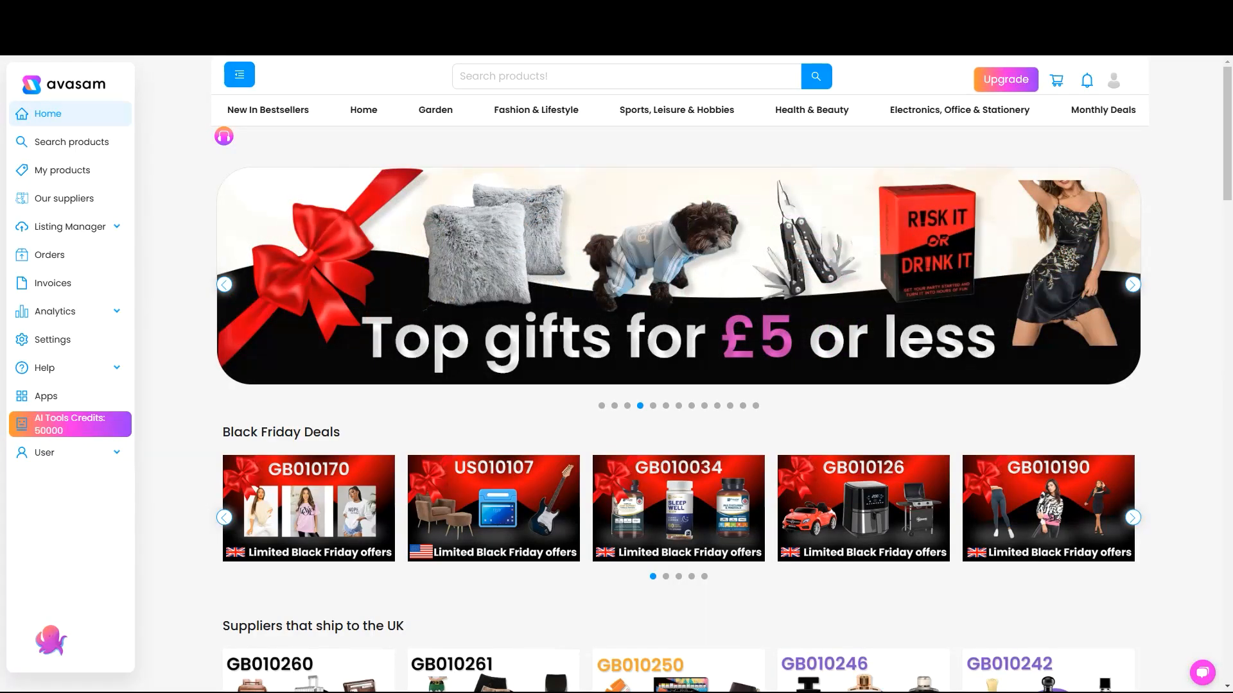
# Step: Delete the existing "eBay New Rule 1" price rule from the price automation settings
pyautogui.click(69, 347)
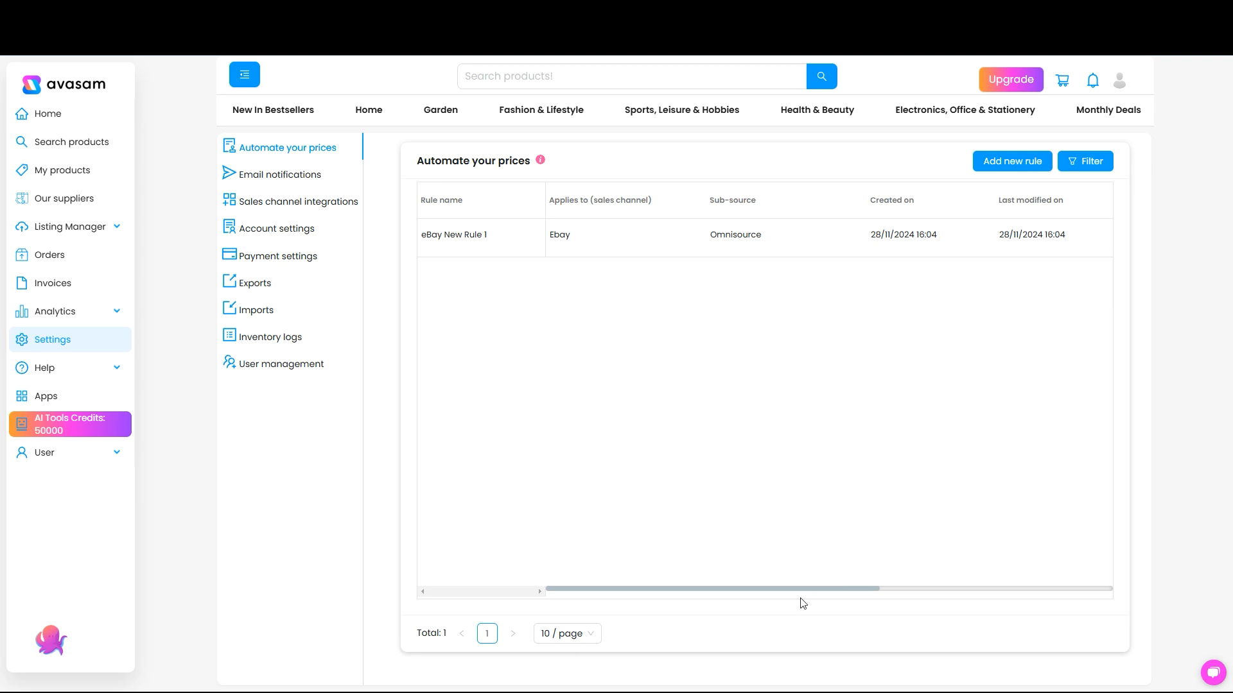
pyautogui.moveTo(818, 588); pyautogui.dragTo(1059, 576)
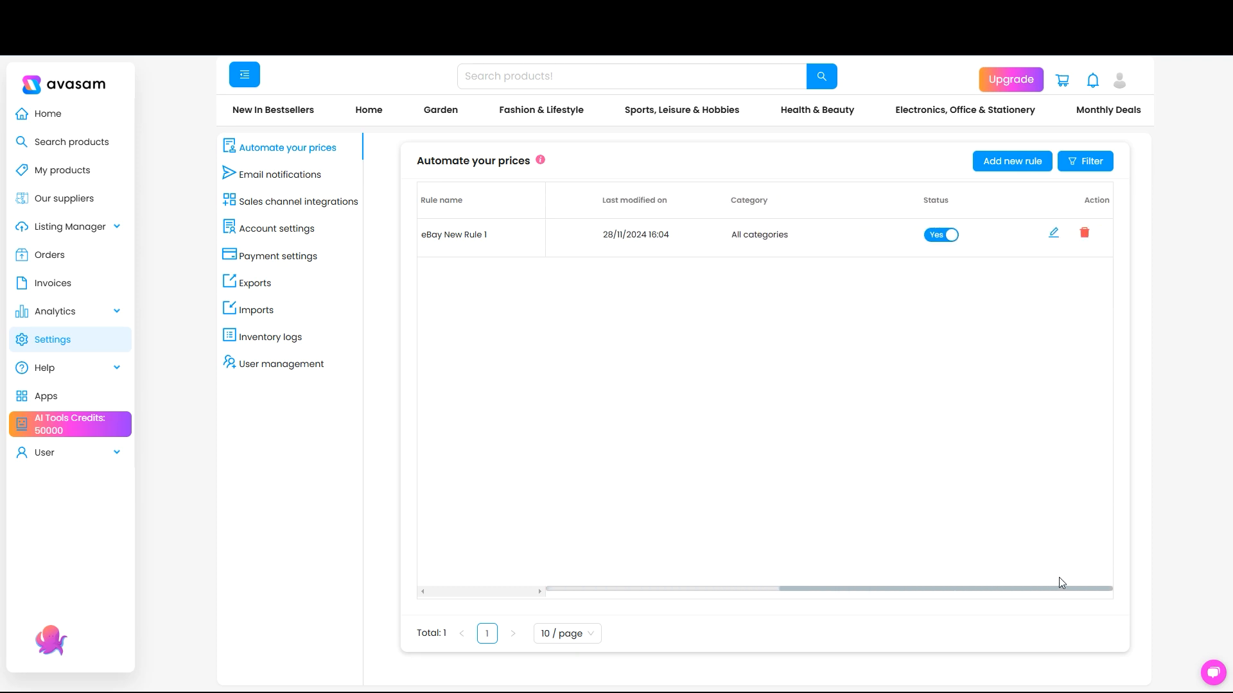
pyautogui.click(1087, 237)
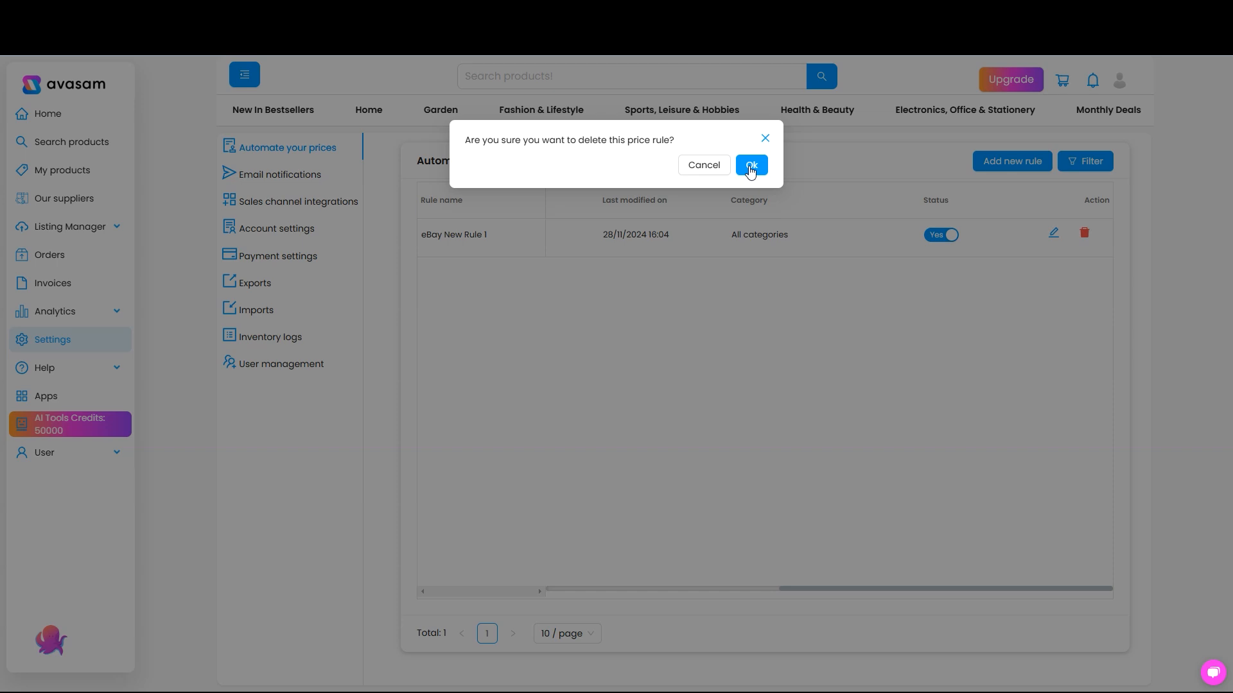
pyautogui.click(751, 168)
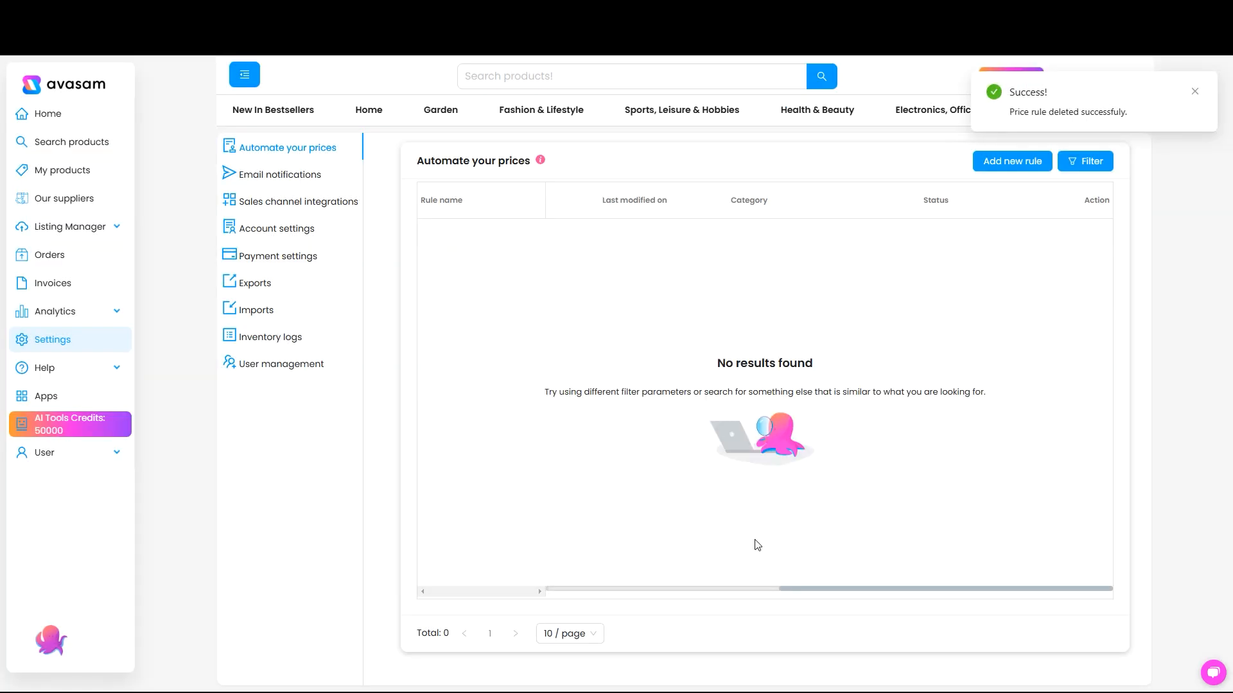
# Step: Start a new simple pricing rule and name it "New eBay Price Rule"
pyautogui.click(673, 590)
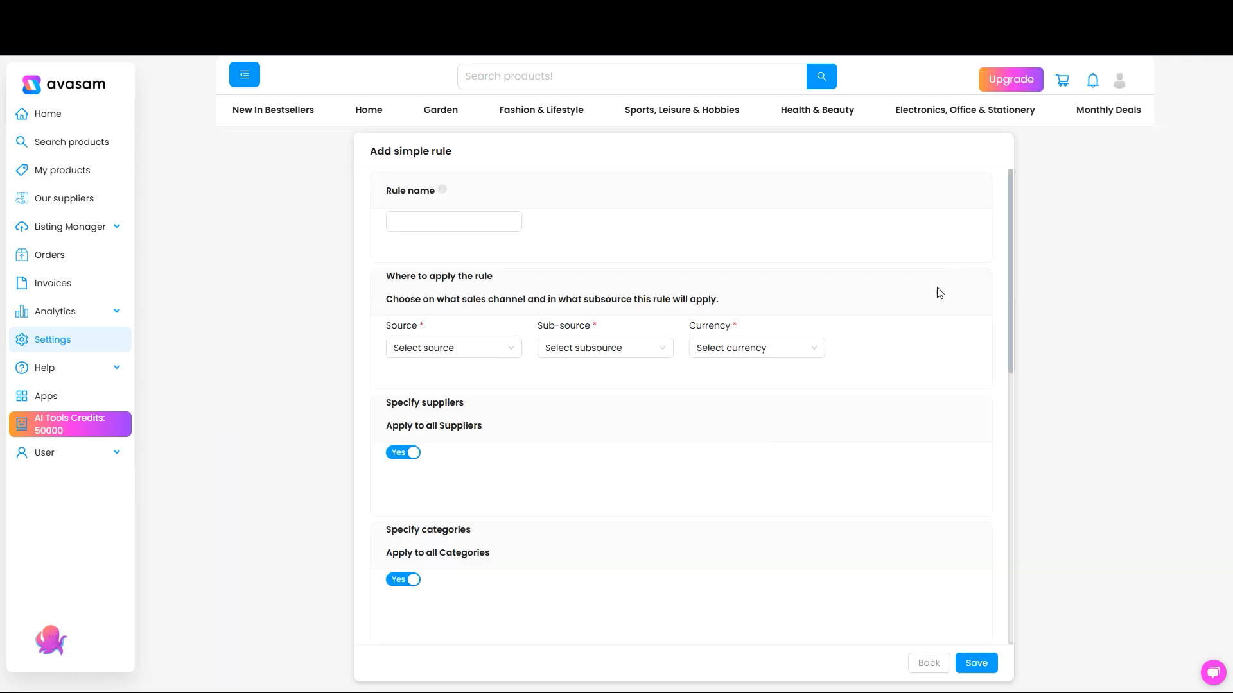
pyautogui.click(468, 221)
pyautogui.write('New eBay Pr')
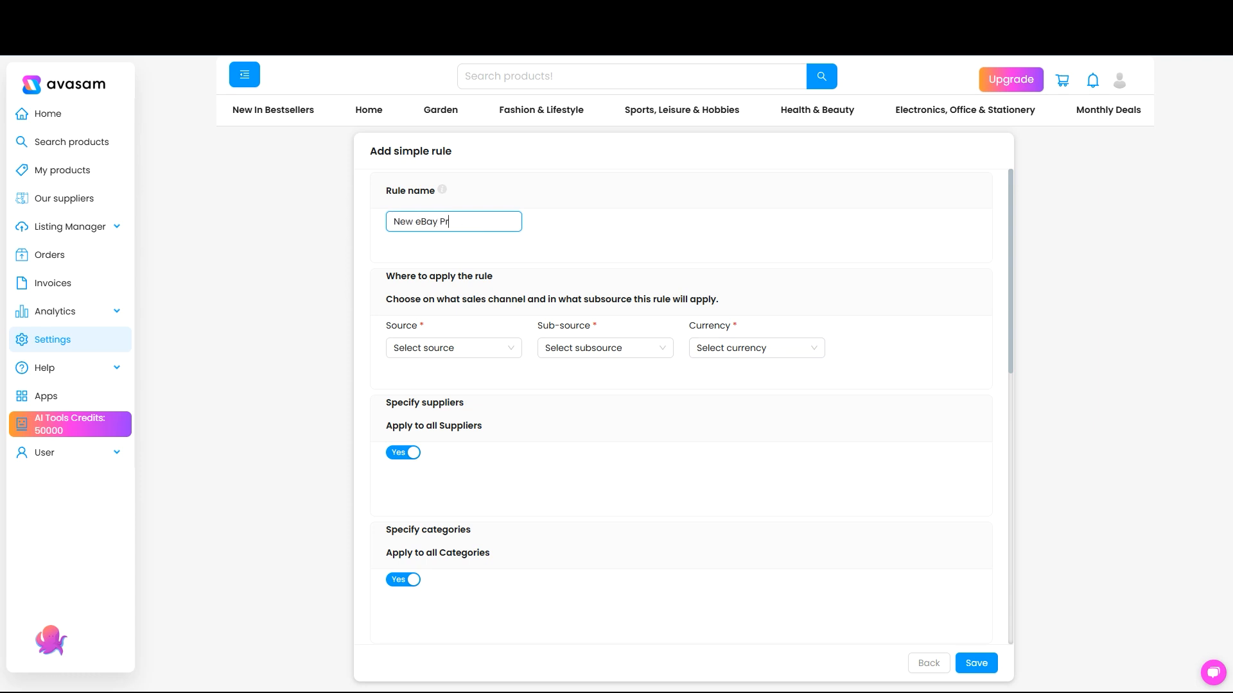
pyautogui.write('ice Rule')
# Step: Apply the rule to source Ebay, sub-source Omnisource, with GBP as the currency
pyautogui.click(479, 353)
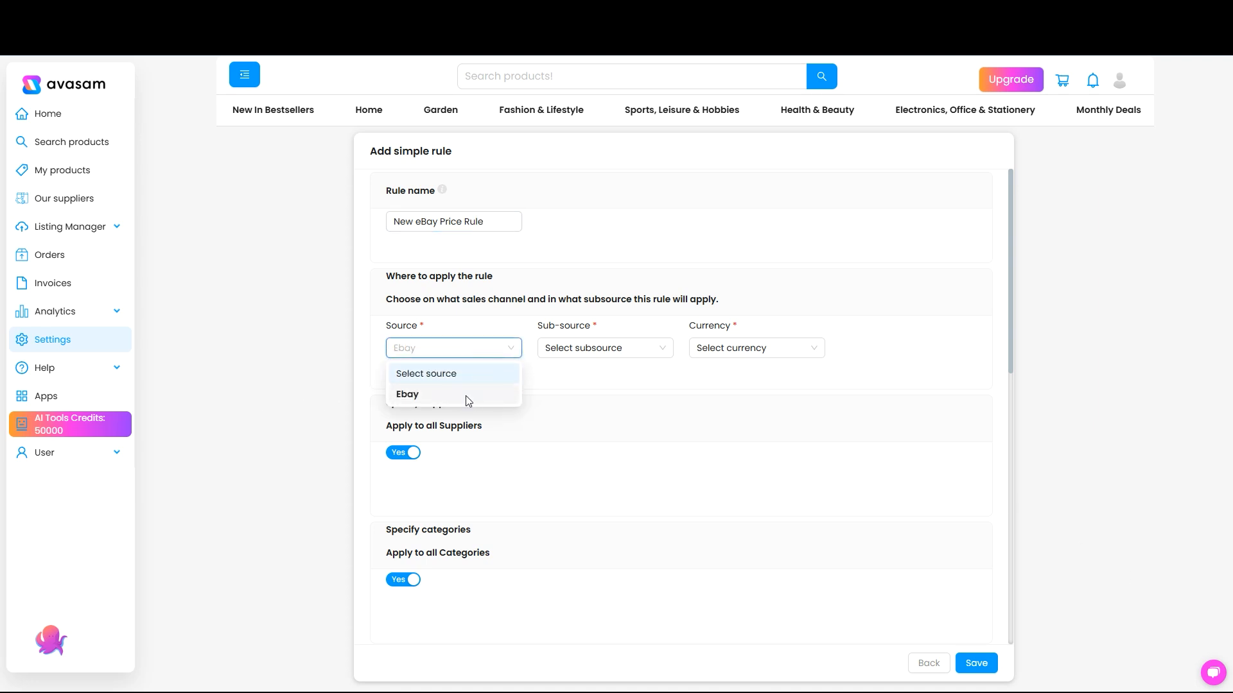
pyautogui.click(473, 396)
pyautogui.click(606, 359)
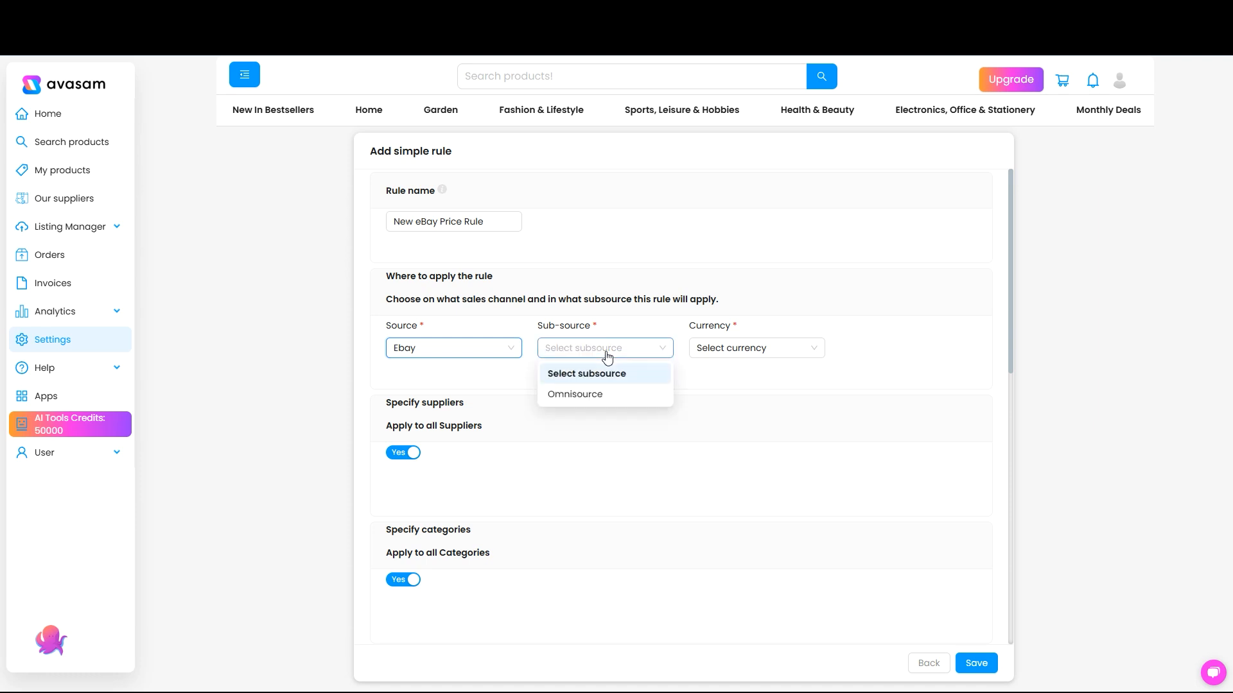
pyautogui.click(604, 396)
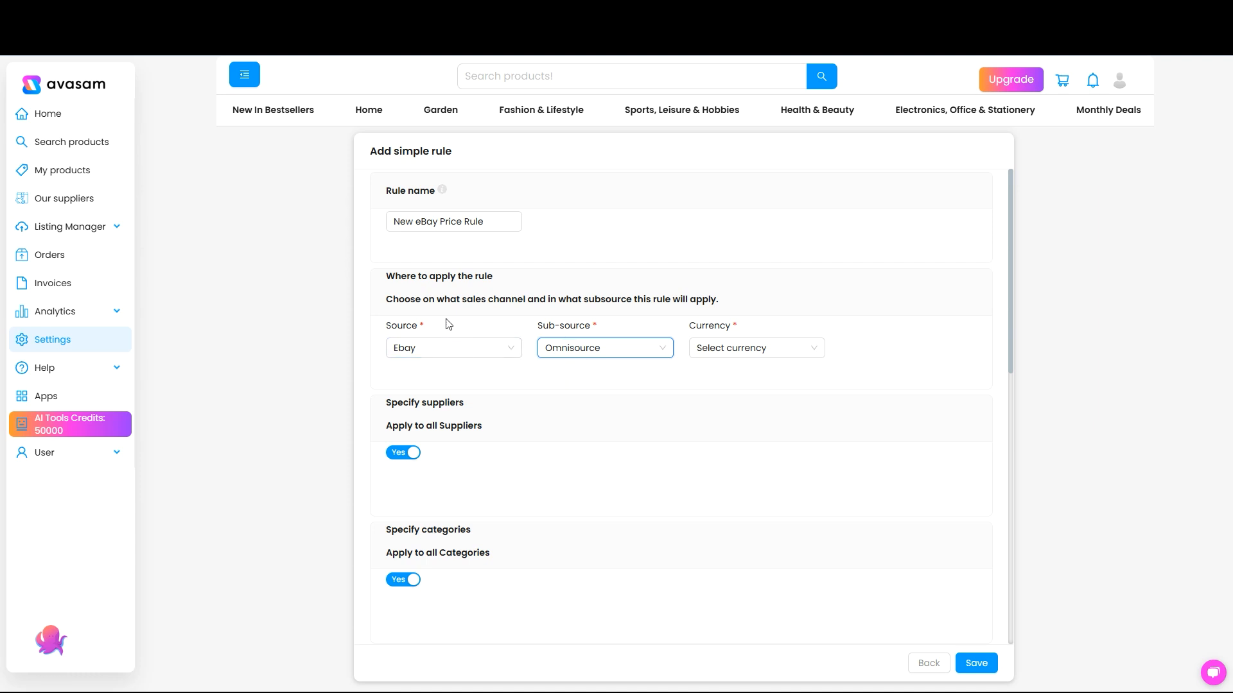
pyautogui.click(721, 348)
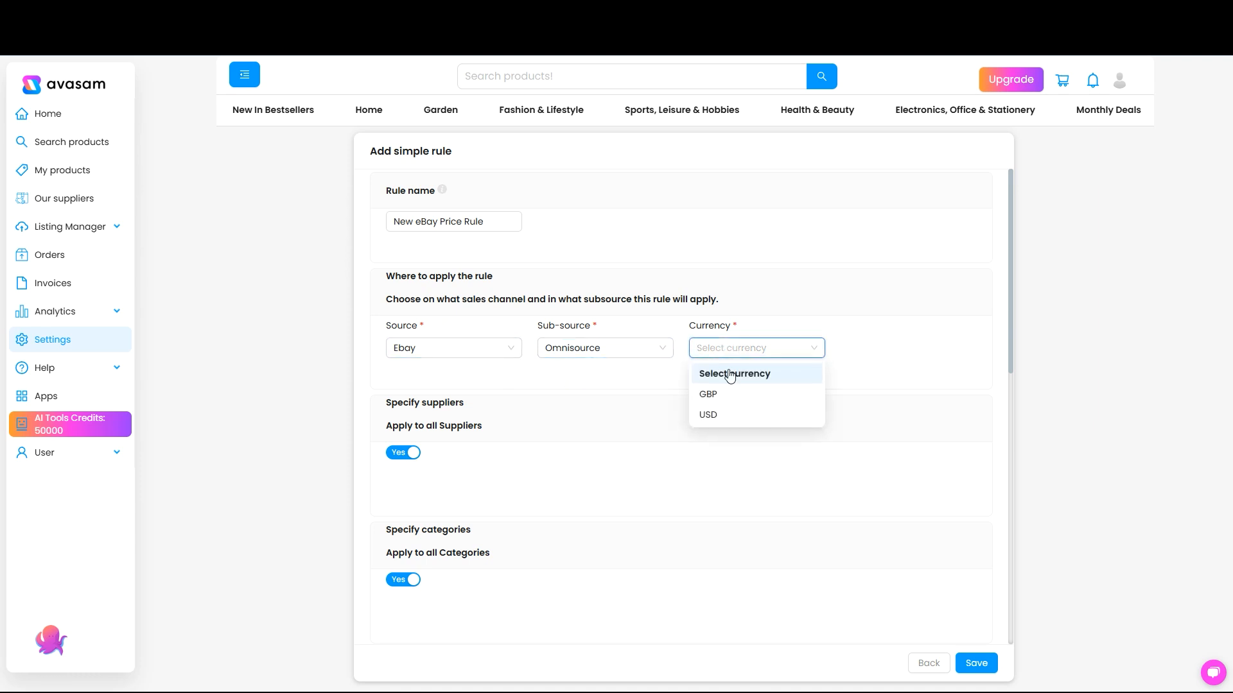
pyautogui.click(714, 395)
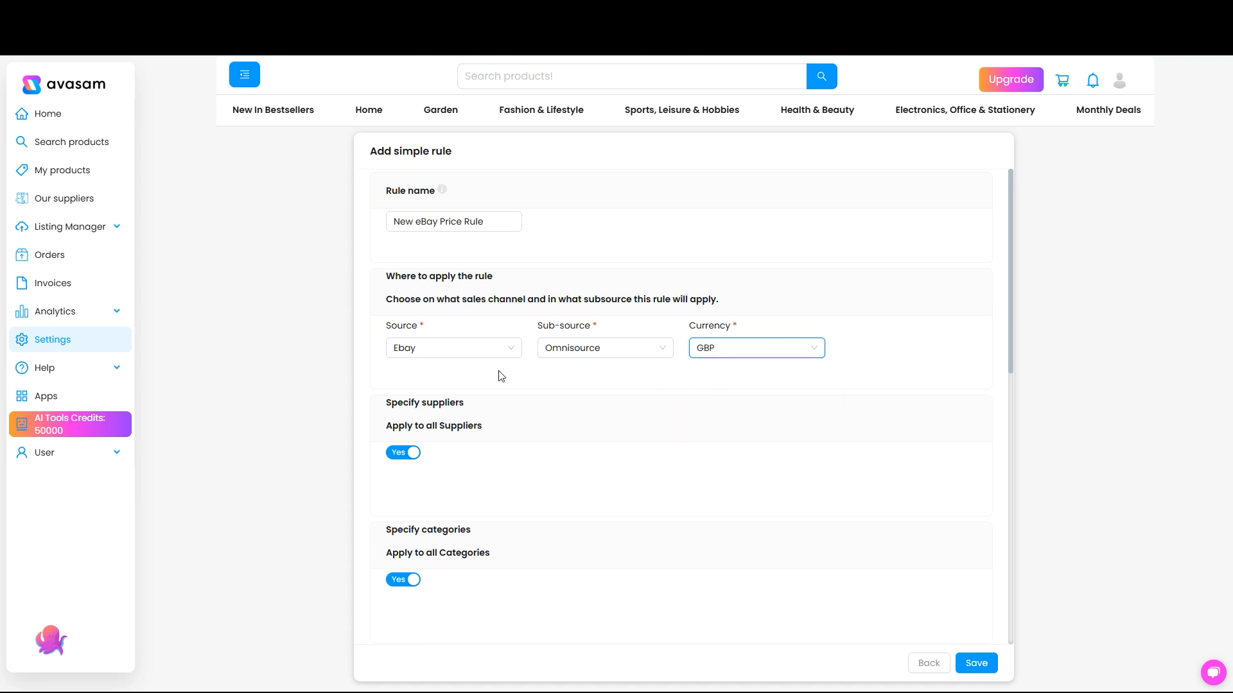
# Step: Restrict the rule to supplier GB010126 only, leaving it applied to all categories
pyautogui.scroll(-2, 502, 377)
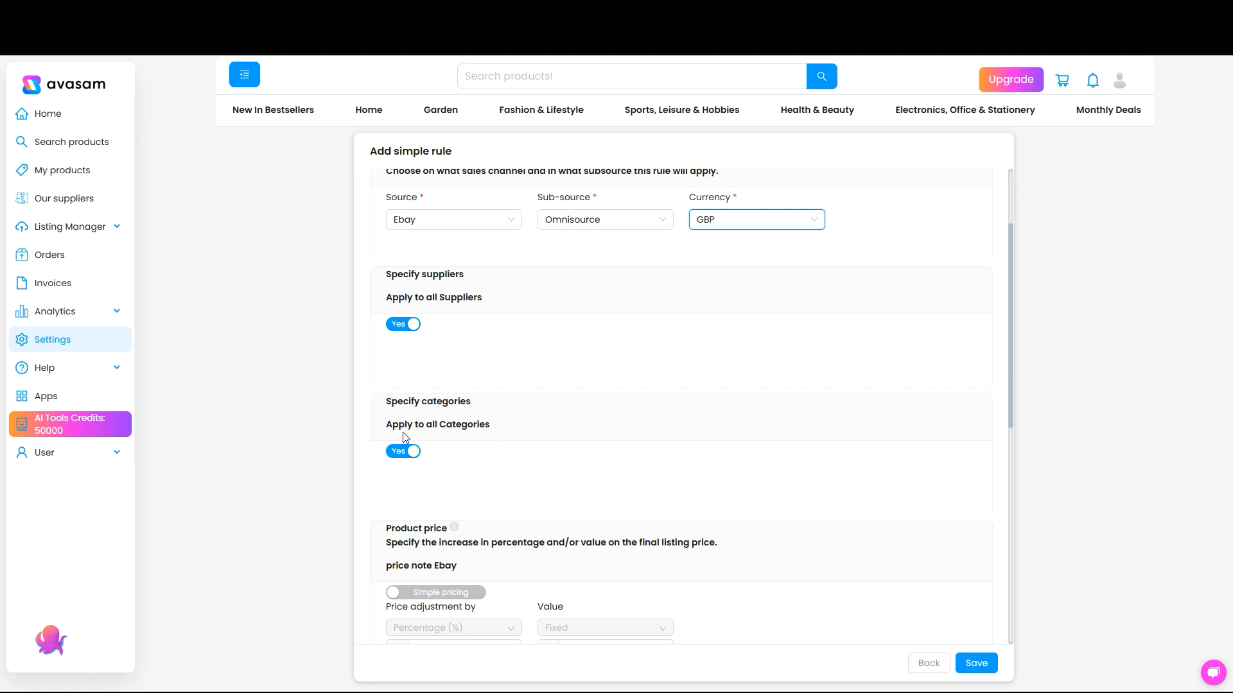
pyautogui.click(404, 324)
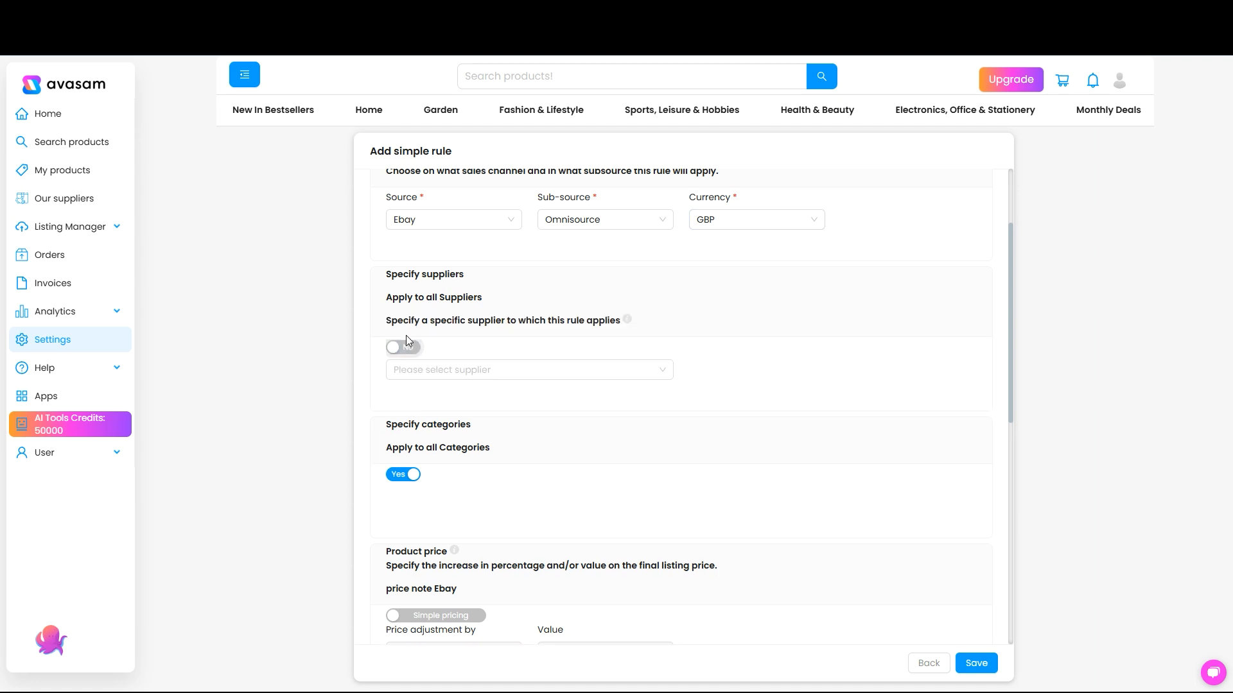
pyautogui.click(404, 475)
pyautogui.click(477, 369)
pyautogui.scroll(-10, 468, 524)
pyautogui.scroll(-5, 472, 518)
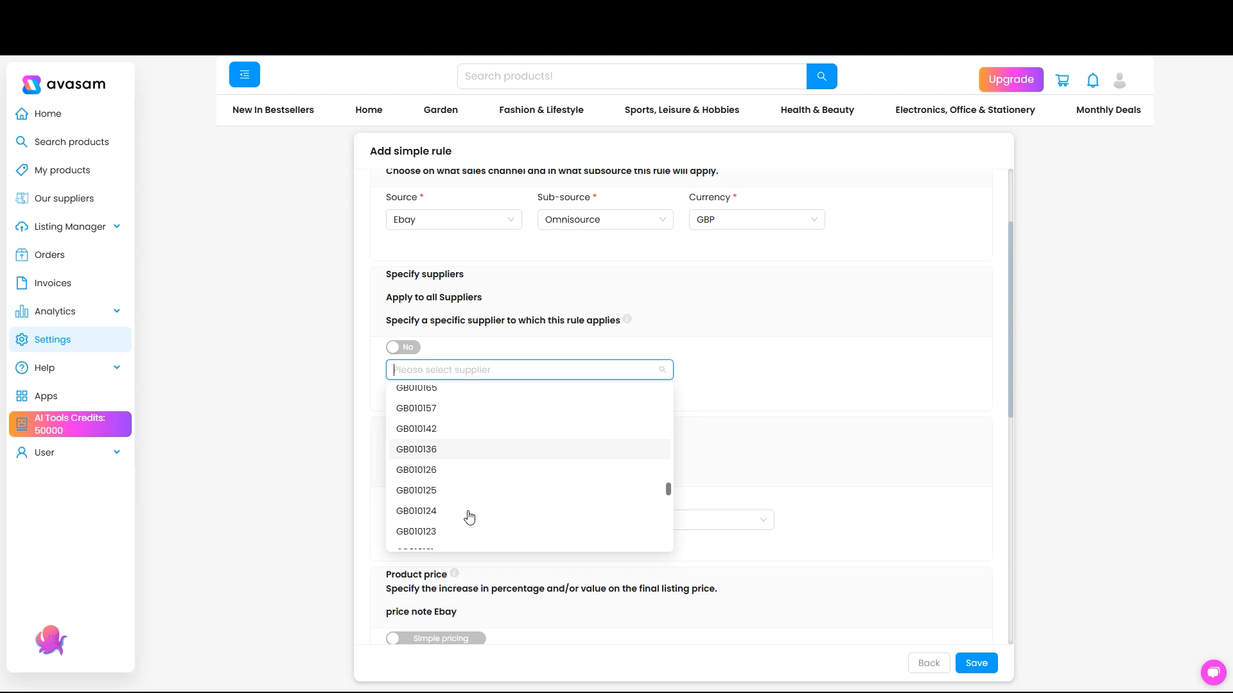
pyautogui.click(444, 471)
pyautogui.click(769, 371)
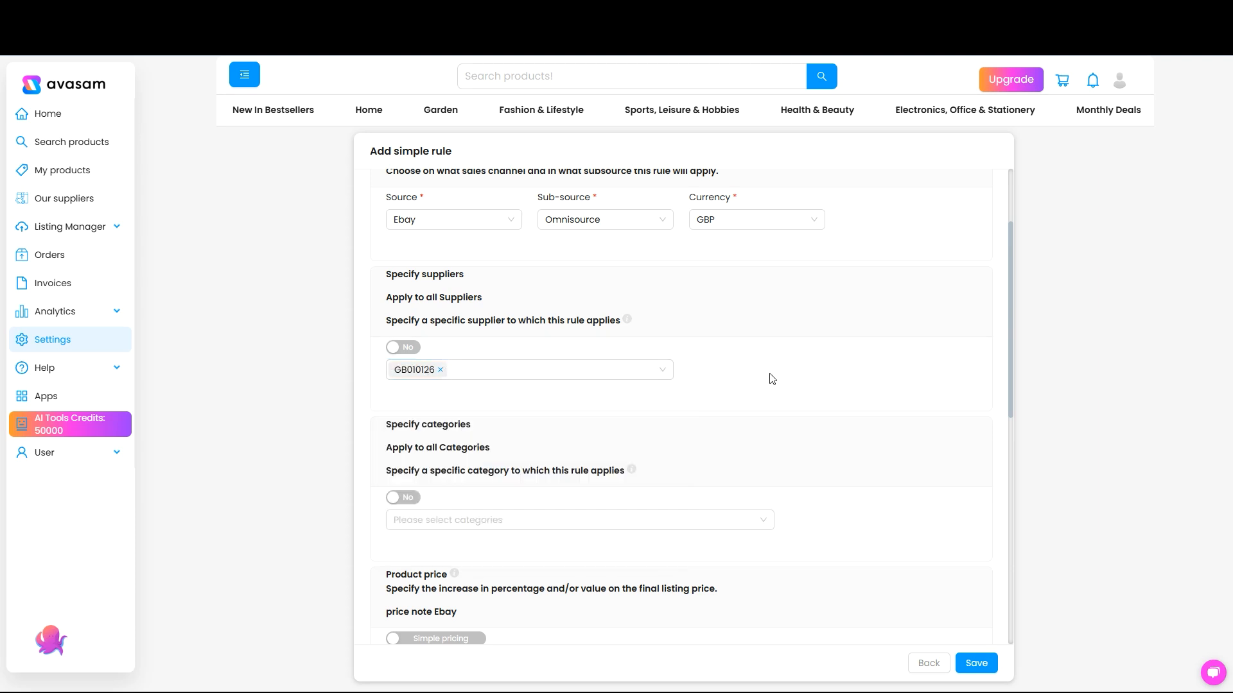
pyautogui.click(409, 500)
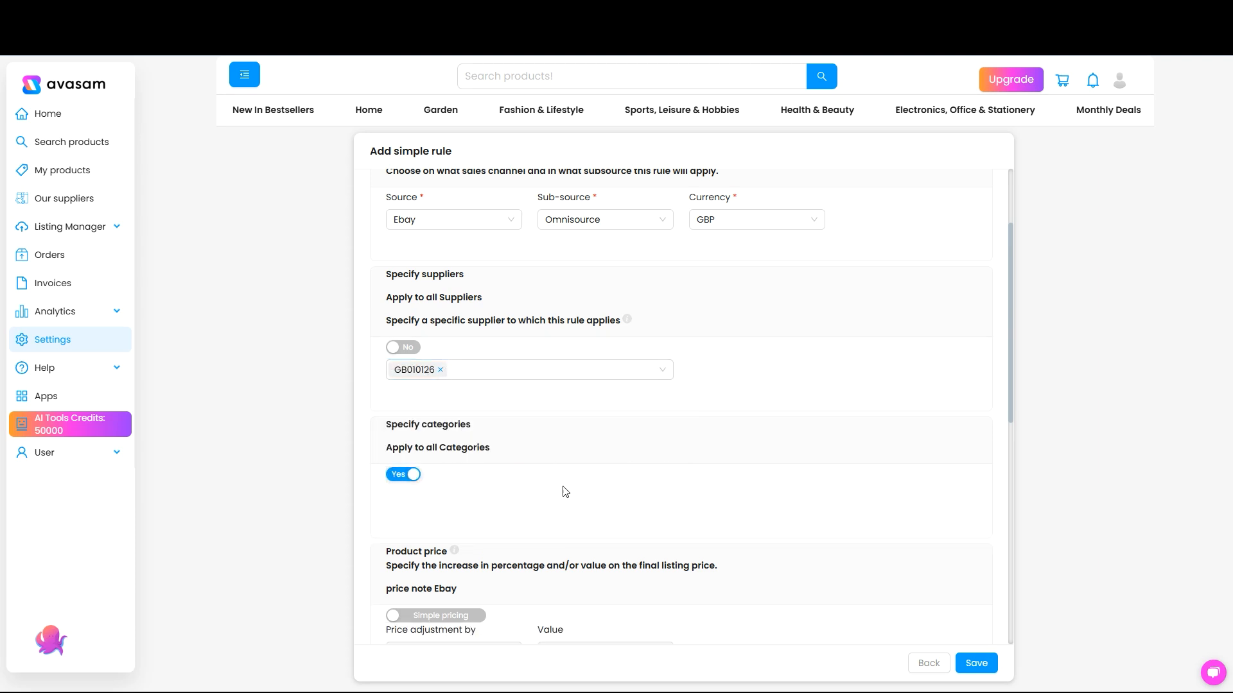
# Step: Set the simple product price adjustment to 20% with a fixed value of £0
pyautogui.scroll(-4, 560, 493)
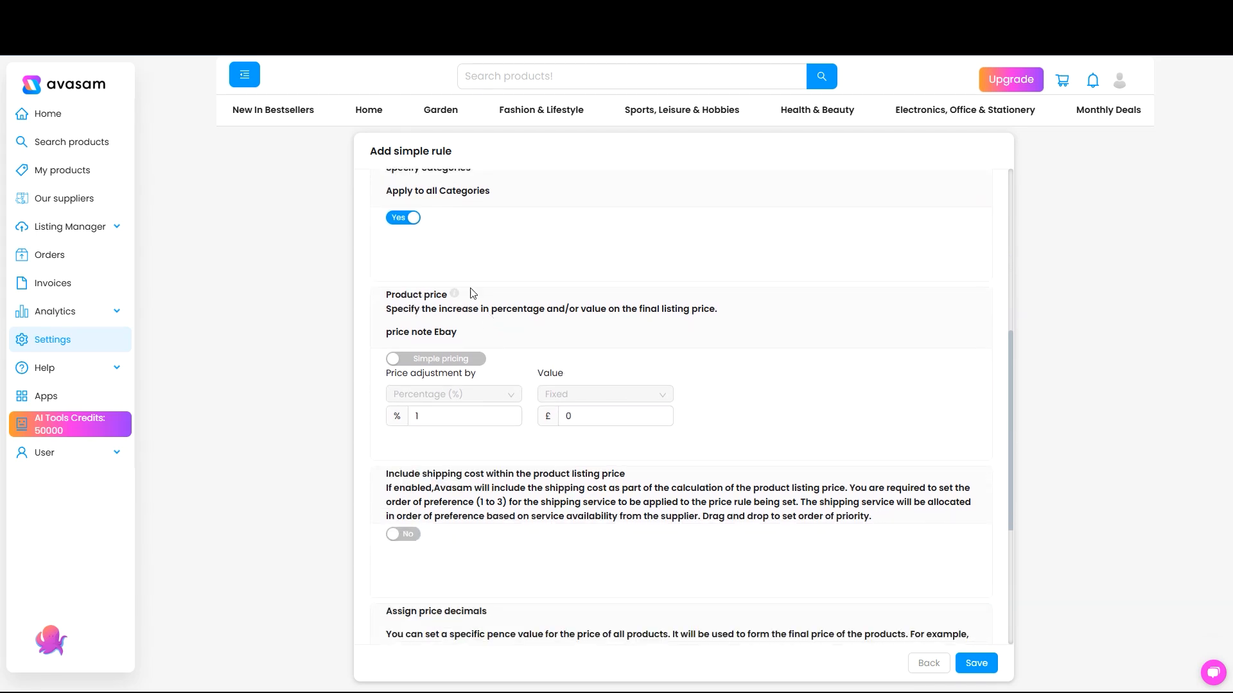
pyautogui.click(436, 416)
pyautogui.click(607, 414)
pyautogui.click(517, 418)
pyautogui.press('BackSpace')
pyautogui.write('20')
pyautogui.press('Tab')
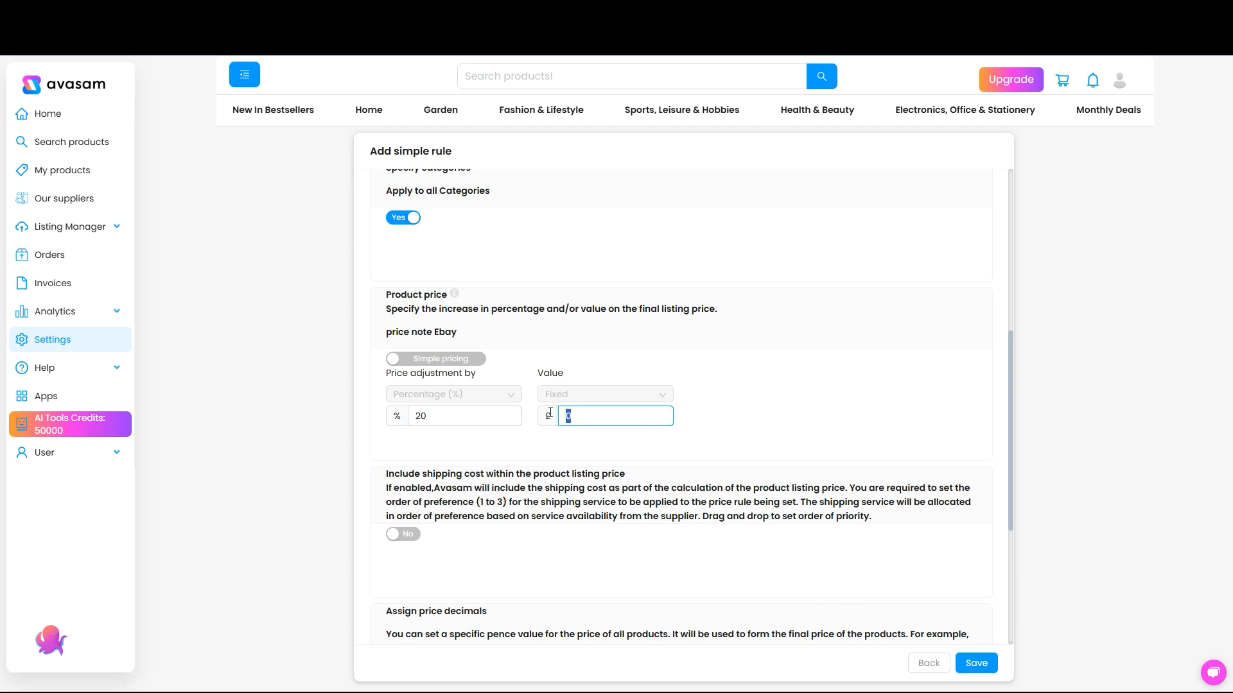
pyautogui.write('2')
pyautogui.press('BackSpace')
pyautogui.write('0')
pyautogui.click(592, 446)
# Step: Enable including the shipping cost within the product listing price
pyautogui.scroll(-2, 572, 468)
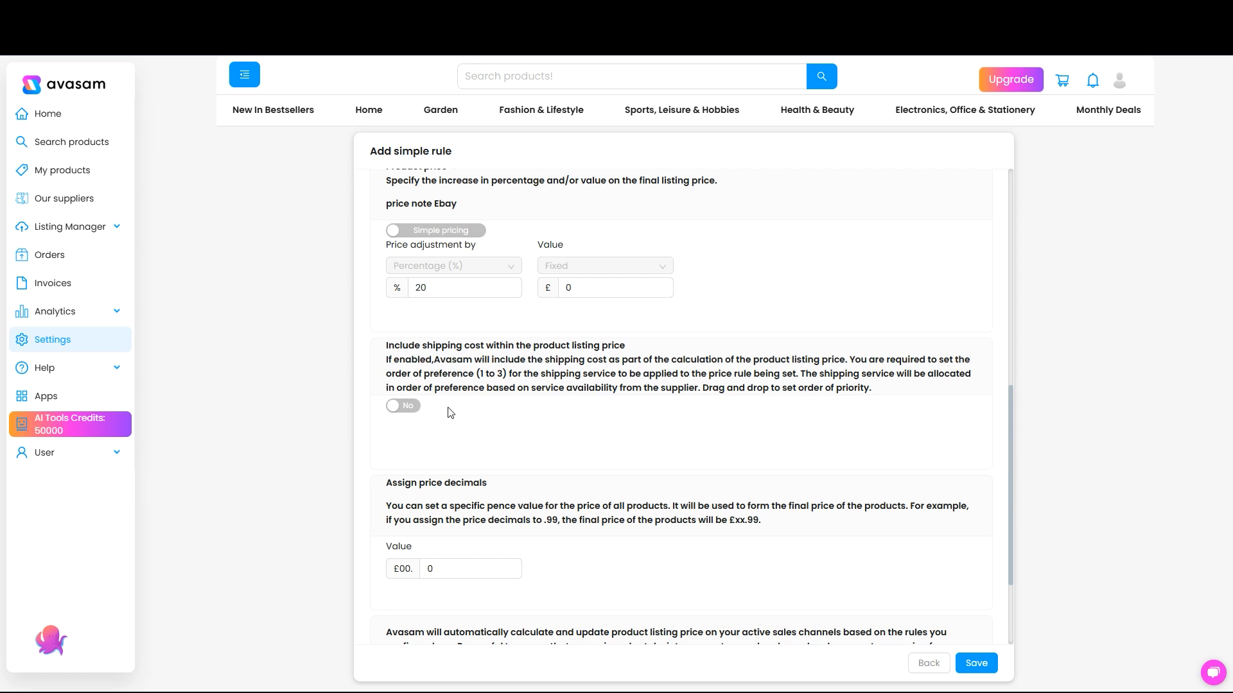
pyautogui.scroll(-2, 451, 412)
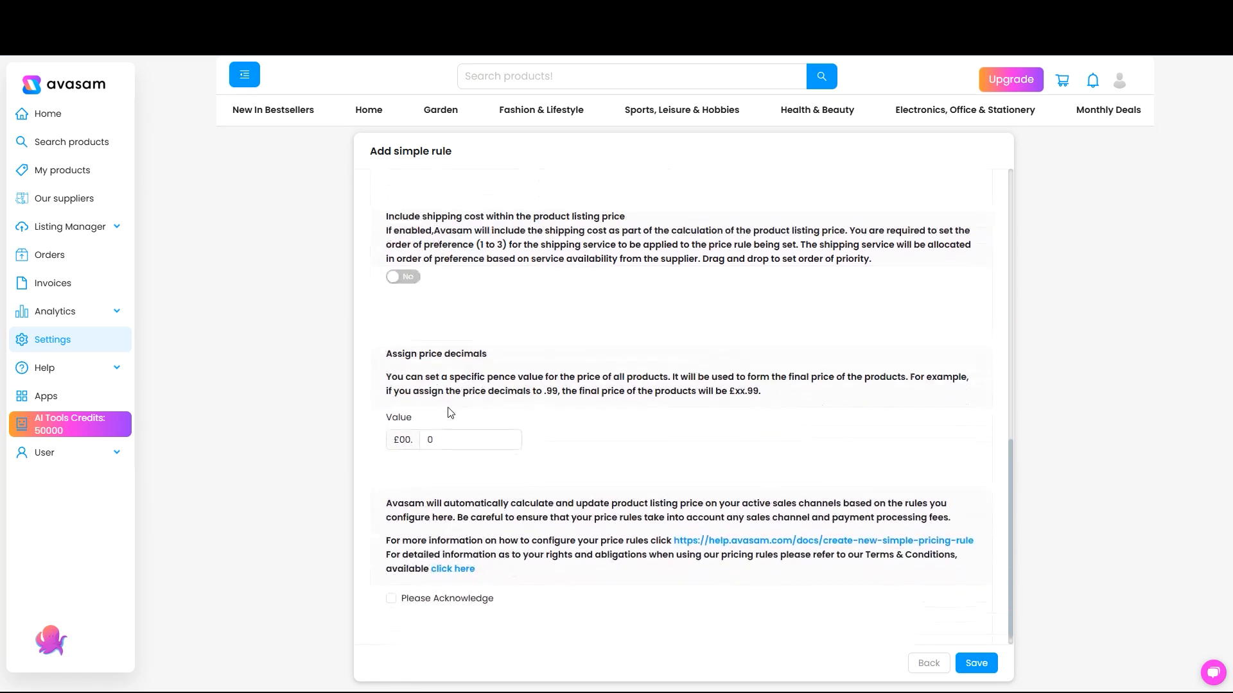
pyautogui.click(403, 266)
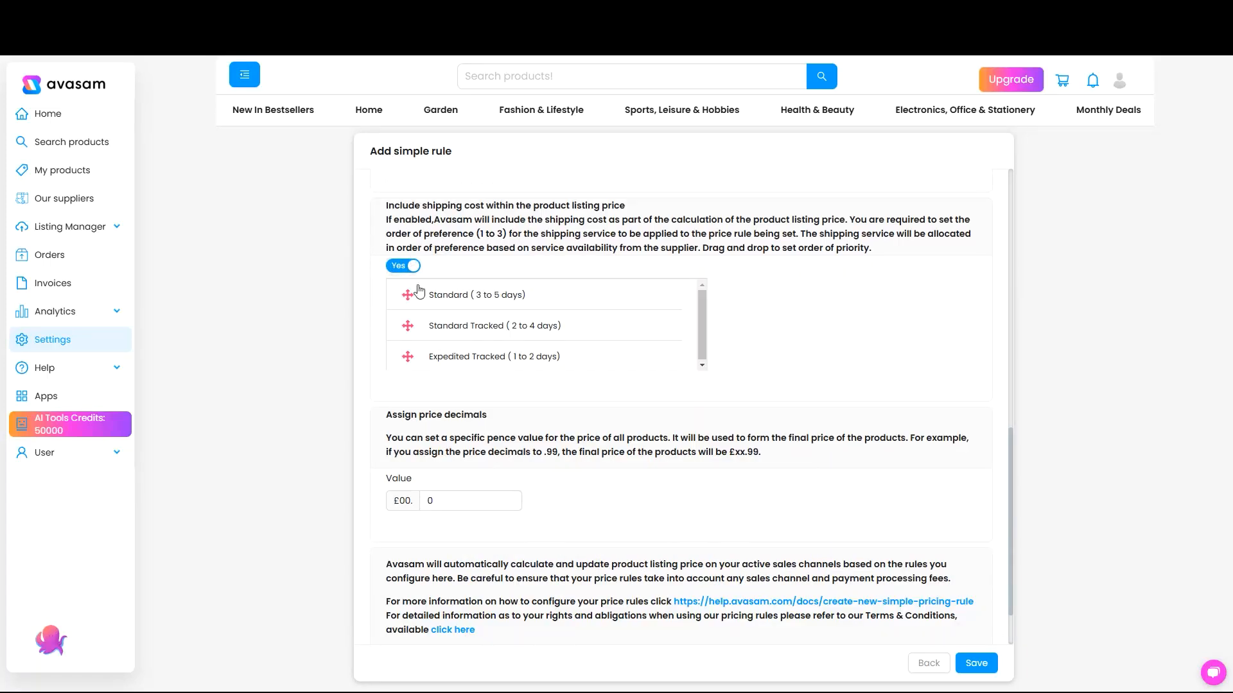
pyautogui.scroll(-1, 492, 391)
# Step: Set the assigned price decimals of the rule to 49
pyautogui.click(458, 428)
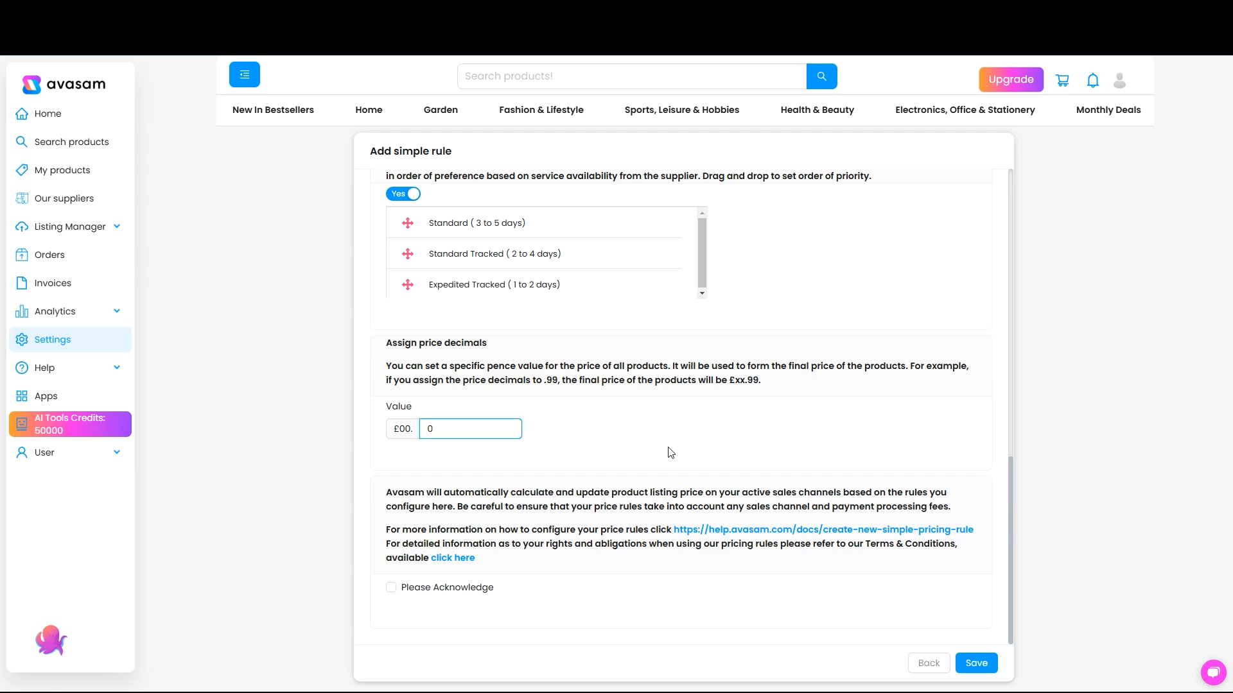
pyautogui.scroll(3, 642, 443)
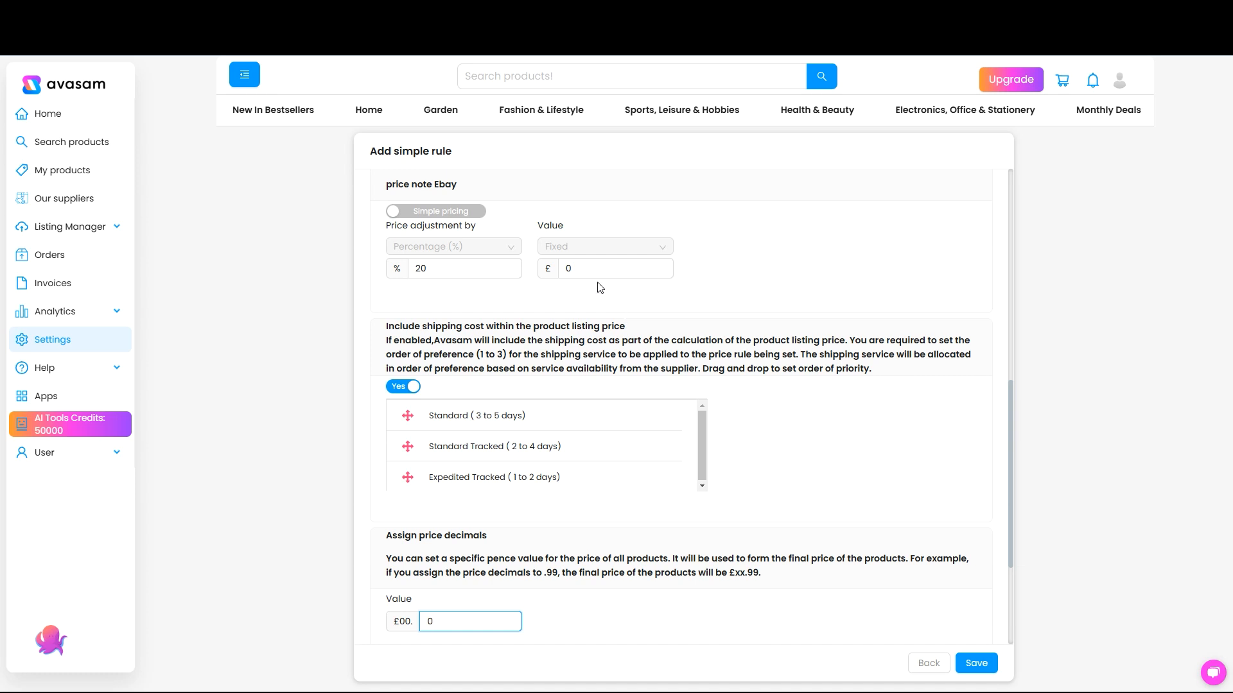
pyautogui.scroll(-3, 565, 369)
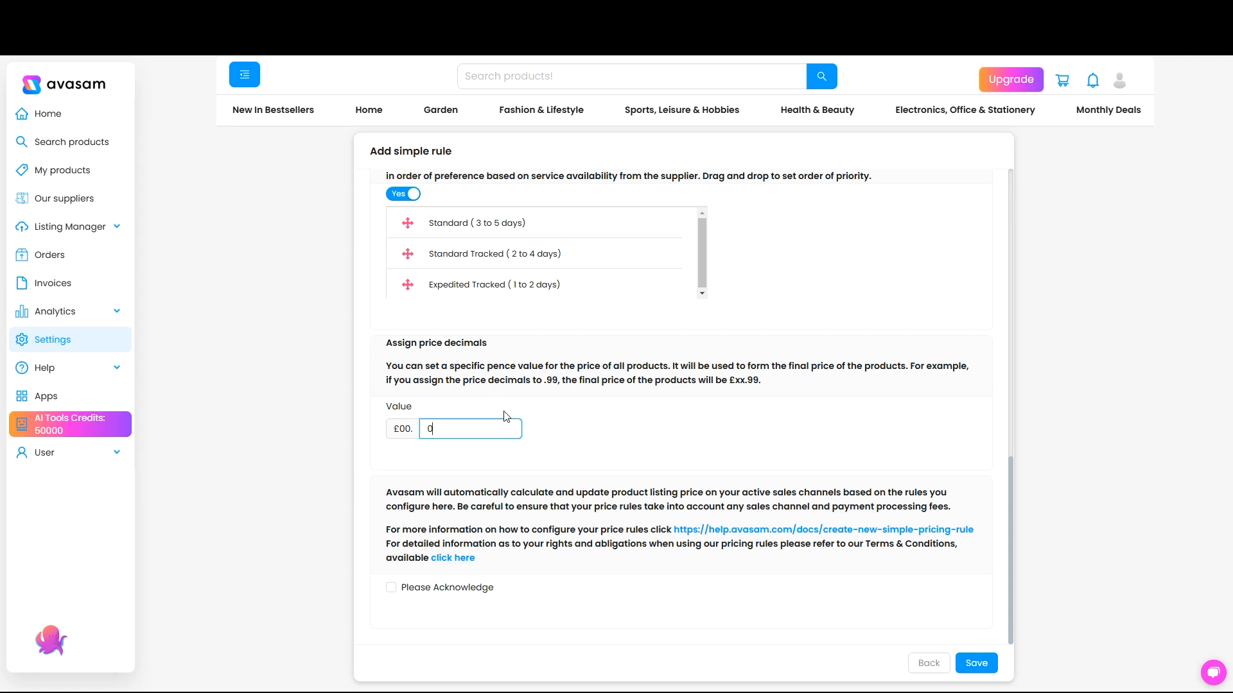
pyautogui.doubleClick(430, 429)
pyautogui.write('99')
pyautogui.press('BackSpace')
pyautogui.press('BackSpace')
pyautogui.write('43')
pyautogui.press('BackSpace')
pyautogui.write('9')
# Step: Review the rule's settings and set the fixed value of the simple price adjustment to £2
pyautogui.scroll(15, 673, 465)
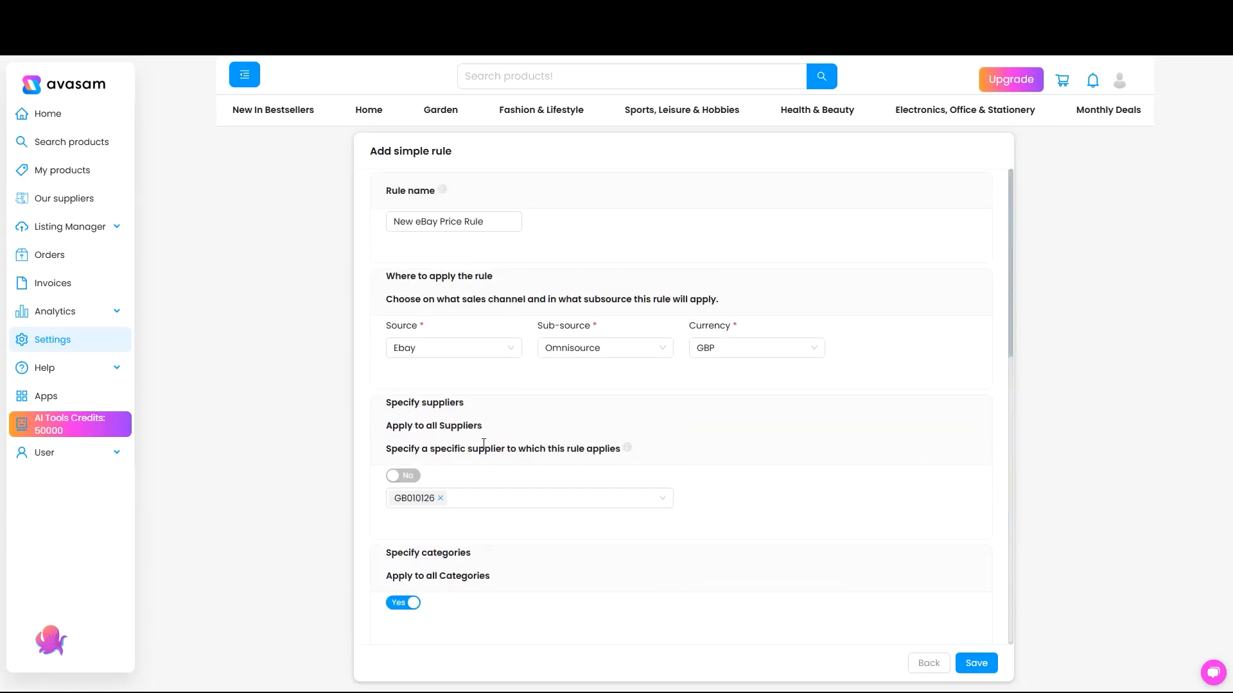
pyautogui.scroll(-2, 442, 402)
pyautogui.scroll(-4, 449, 393)
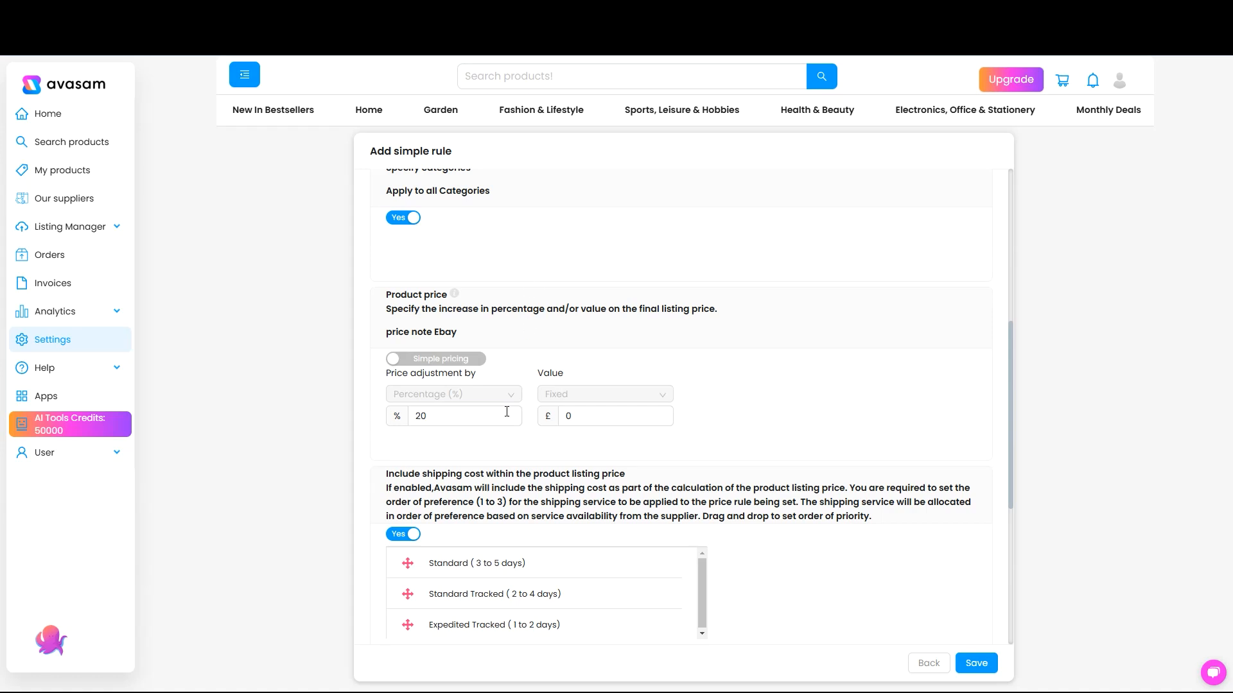
pyautogui.click(431, 415)
pyautogui.click(457, 438)
pyautogui.scroll(-1, 456, 435)
pyautogui.click(574, 358)
pyautogui.moveTo(574, 357); pyautogui.dragTo(563, 355)
pyautogui.write('2')
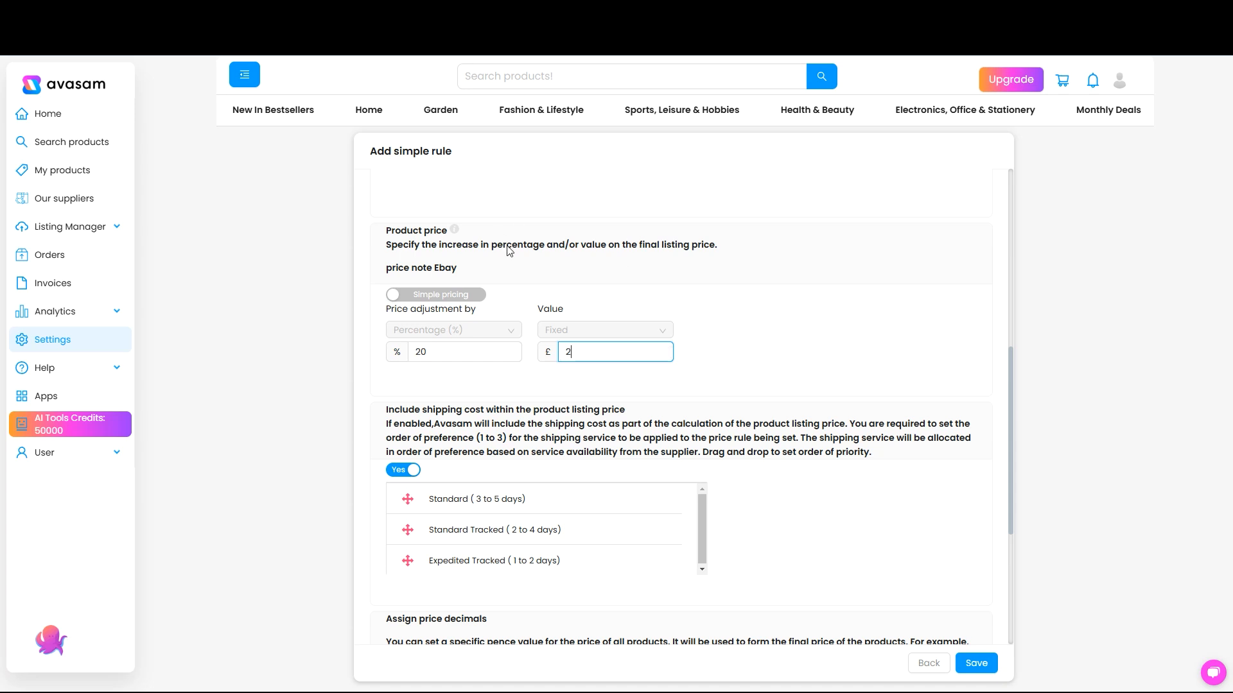
# Step: Switch to advance pricing and define a bracket from £0 to £9.99 with a 50% adjustment and a £3 fixed value
pyautogui.click(471, 297)
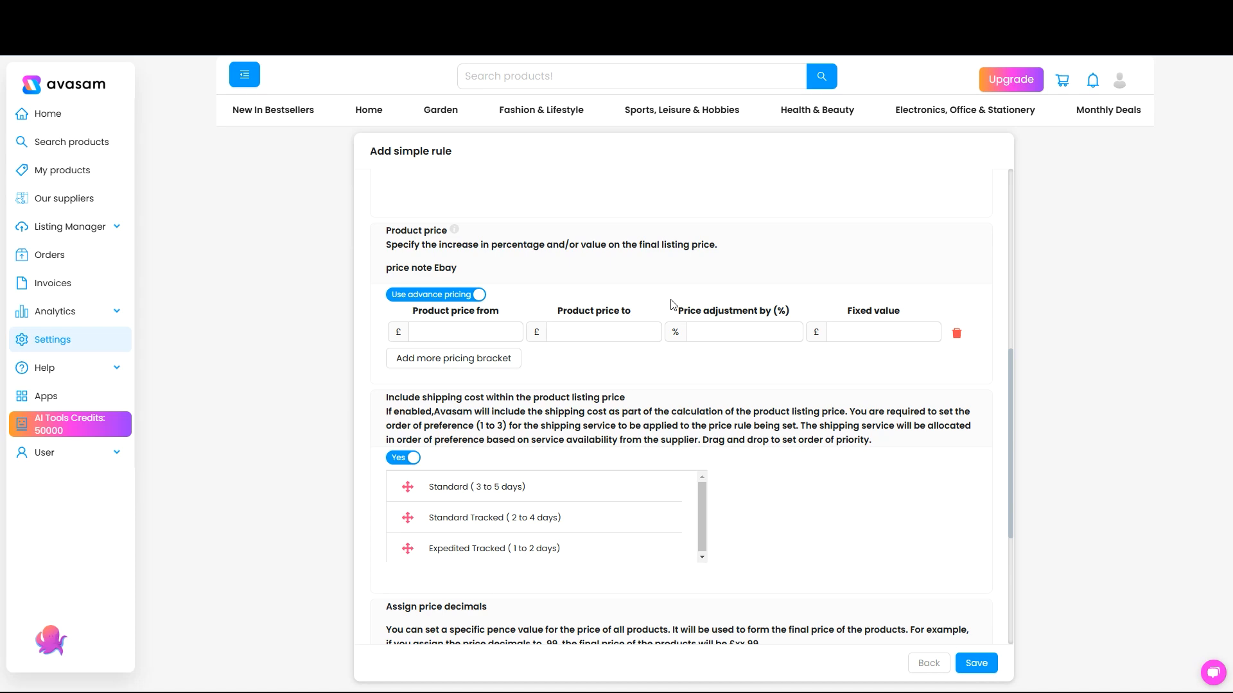
pyautogui.scroll(5, 671, 303)
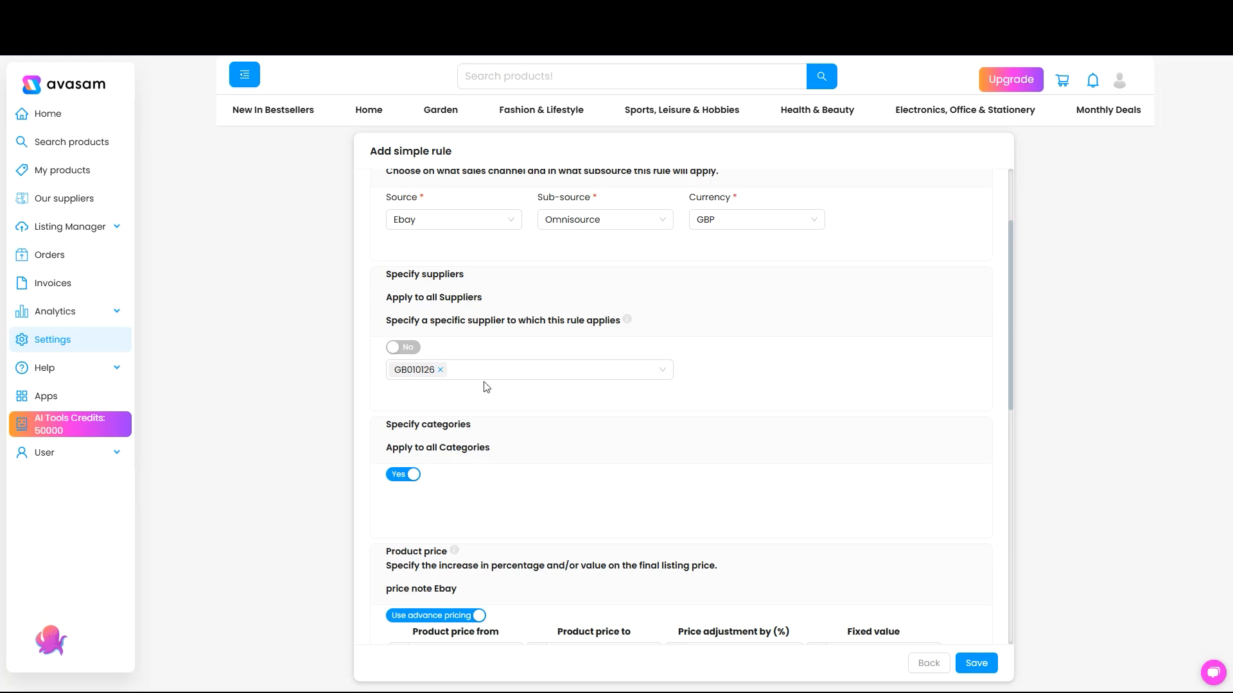
pyautogui.scroll(-4, 583, 453)
pyautogui.scroll(-2, 583, 451)
pyautogui.click(483, 264)
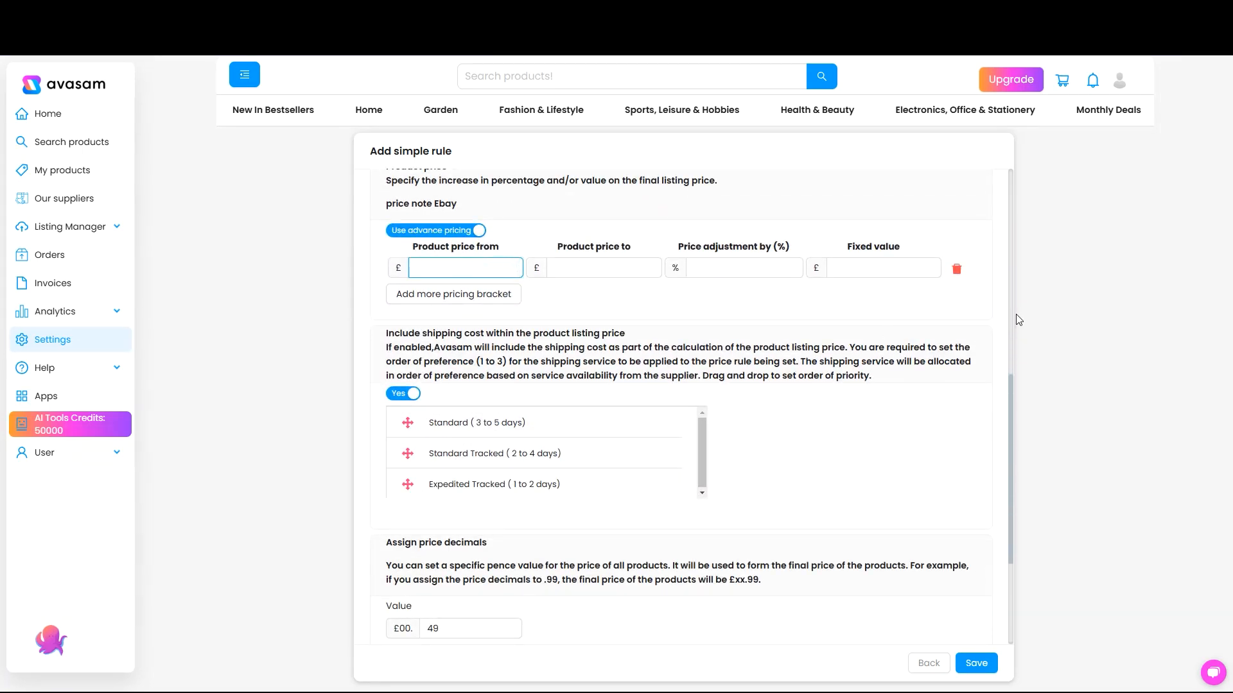
pyautogui.write('0')
pyautogui.press('Tab')
pyautogui.write('9.99')
pyautogui.click(693, 268)
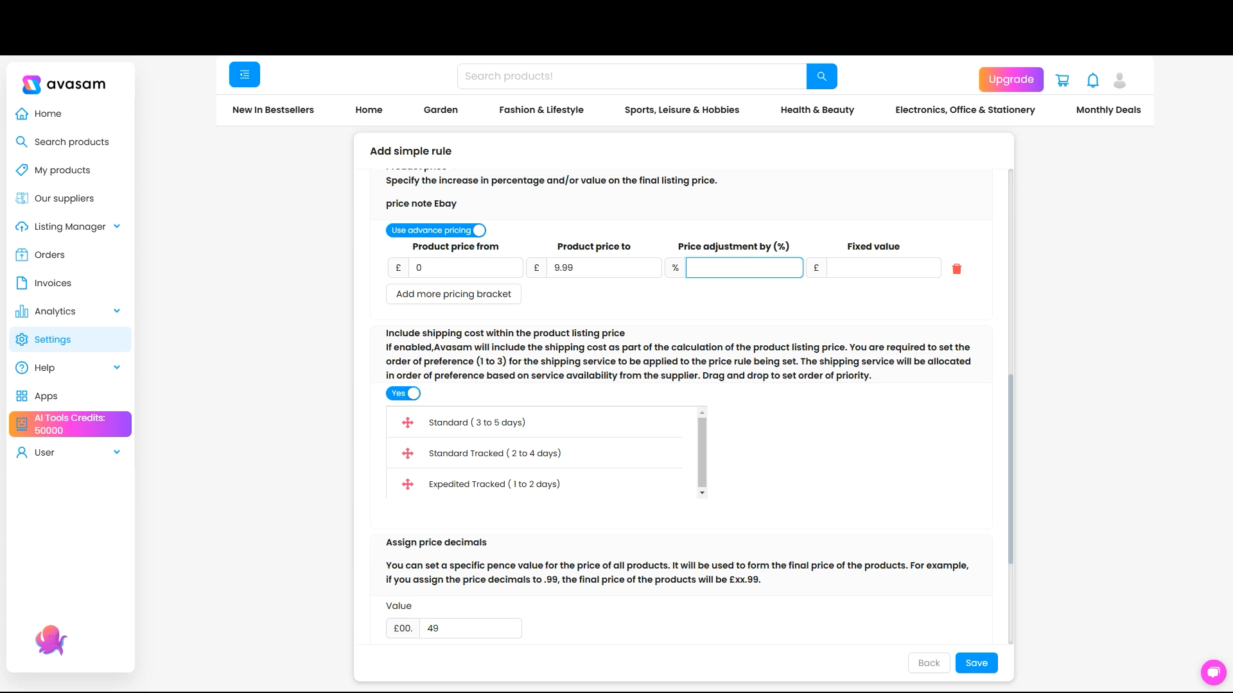
pyautogui.write('50')
pyautogui.press('Tab')
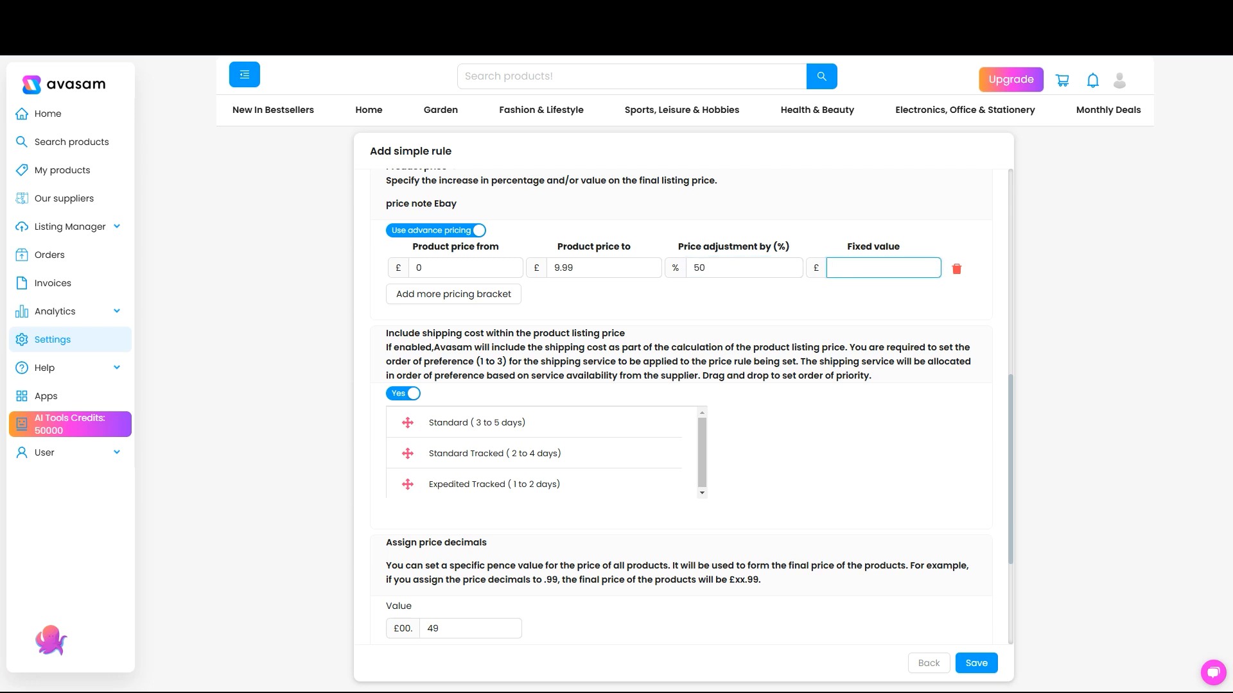
pyautogui.write('2')
# Step: Add a second pricing bracket from £10 to £49.99 with a 35% price adjustment
pyautogui.click(498, 293)
pyautogui.write('10')
pyautogui.press('Tab')
pyautogui.write('49.99')
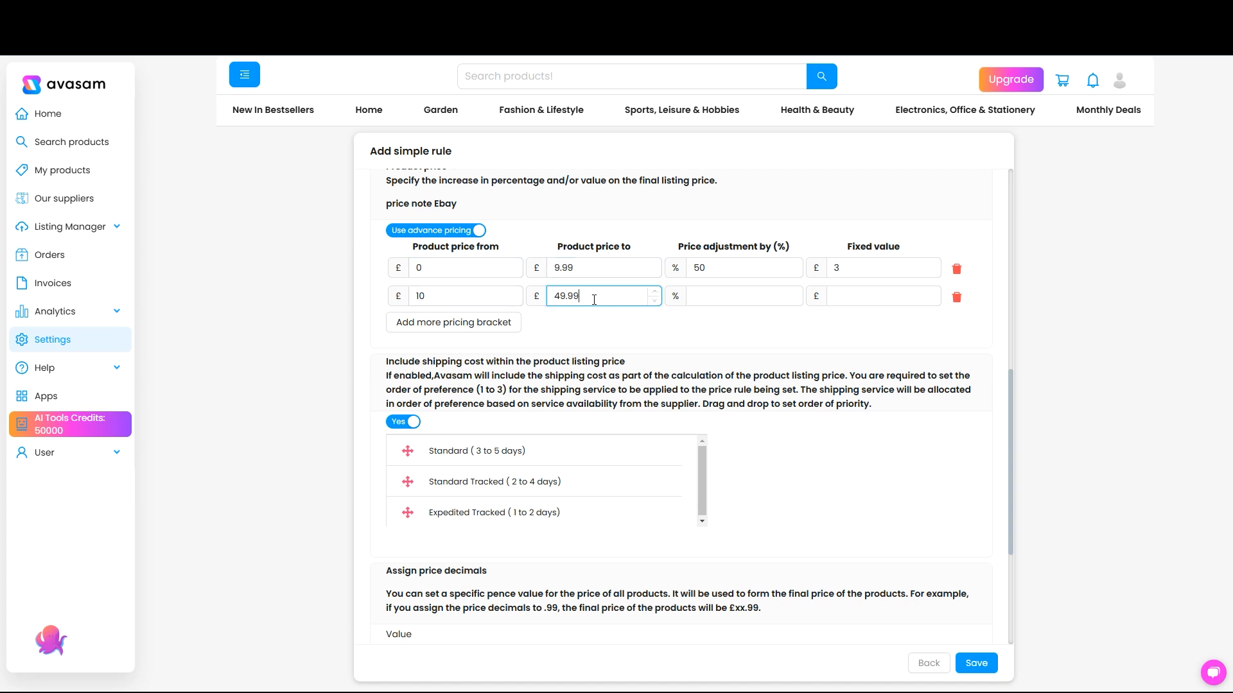
pyautogui.click(734, 300)
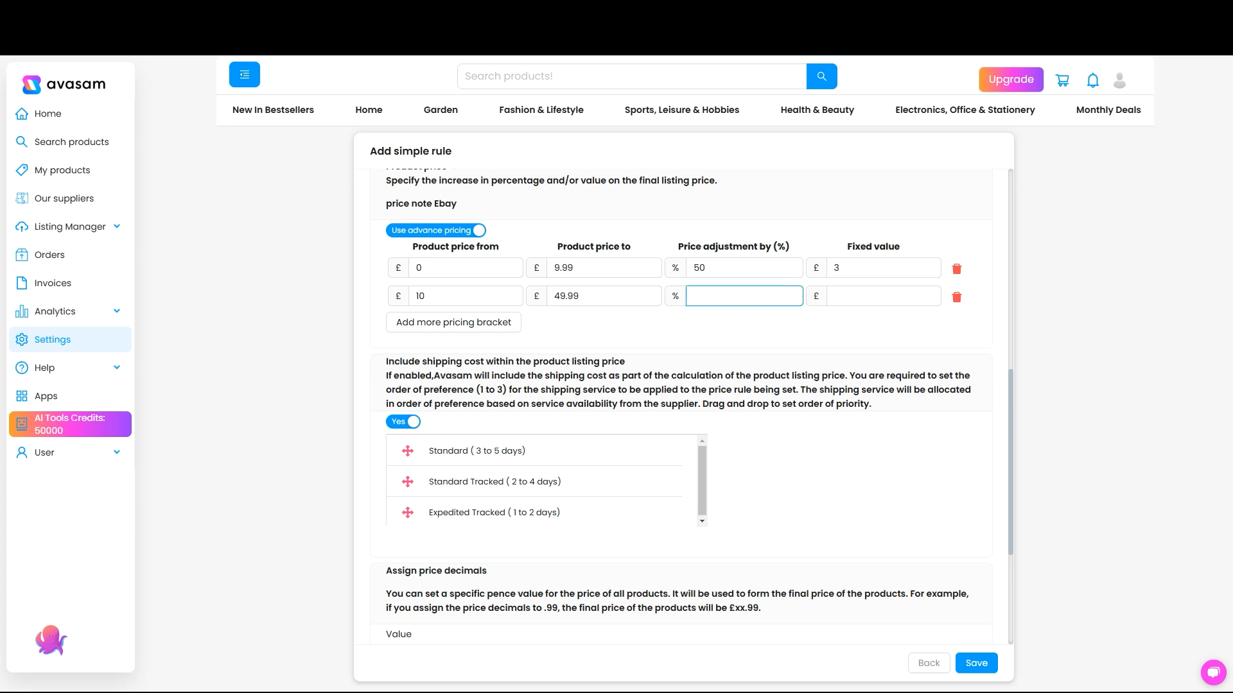
pyautogui.write('35')
pyautogui.press('Tab')
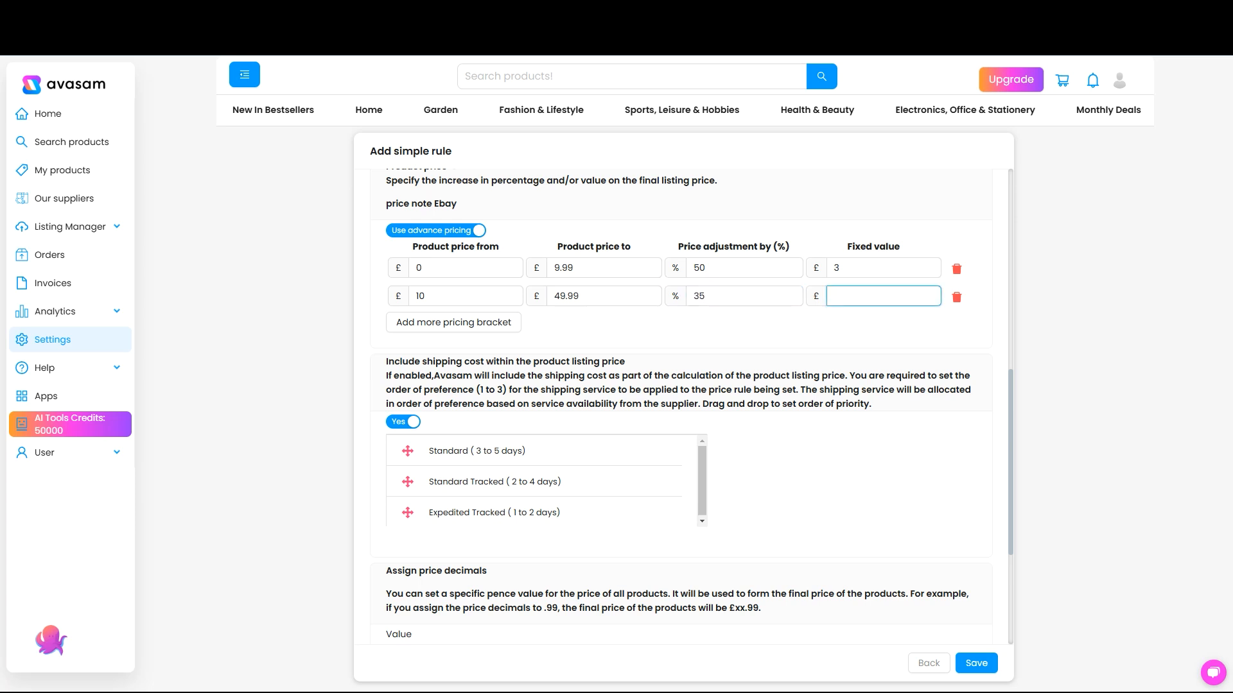
# Step: Set the fixed value of both the first and second pricing brackets to £0
pyautogui.write('10')
pyautogui.moveTo(872, 290); pyautogui.dragTo(826, 300)
pyautogui.write('00')
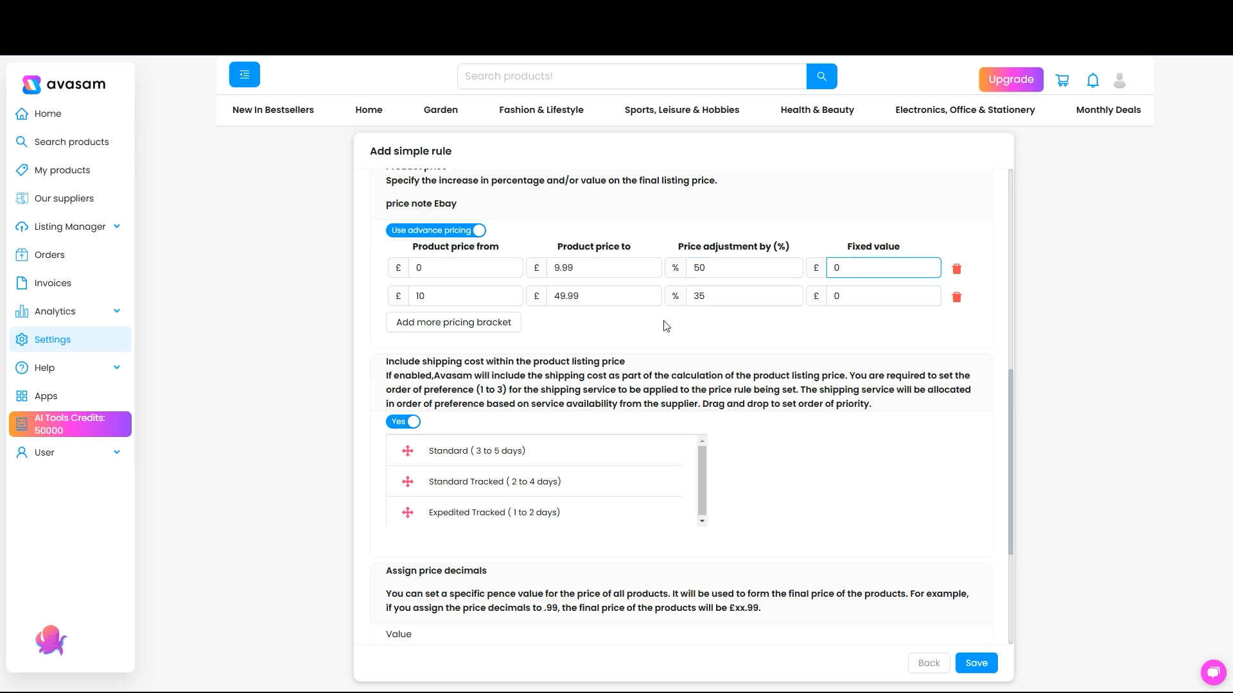
# Step: Add a third pricing bracket from £50 to £10000 with a 22% price adjustment and a £0 fixed value
pyautogui.click(487, 329)
pyautogui.write('50')
pyautogui.press('Tab')
pyautogui.write('1000')
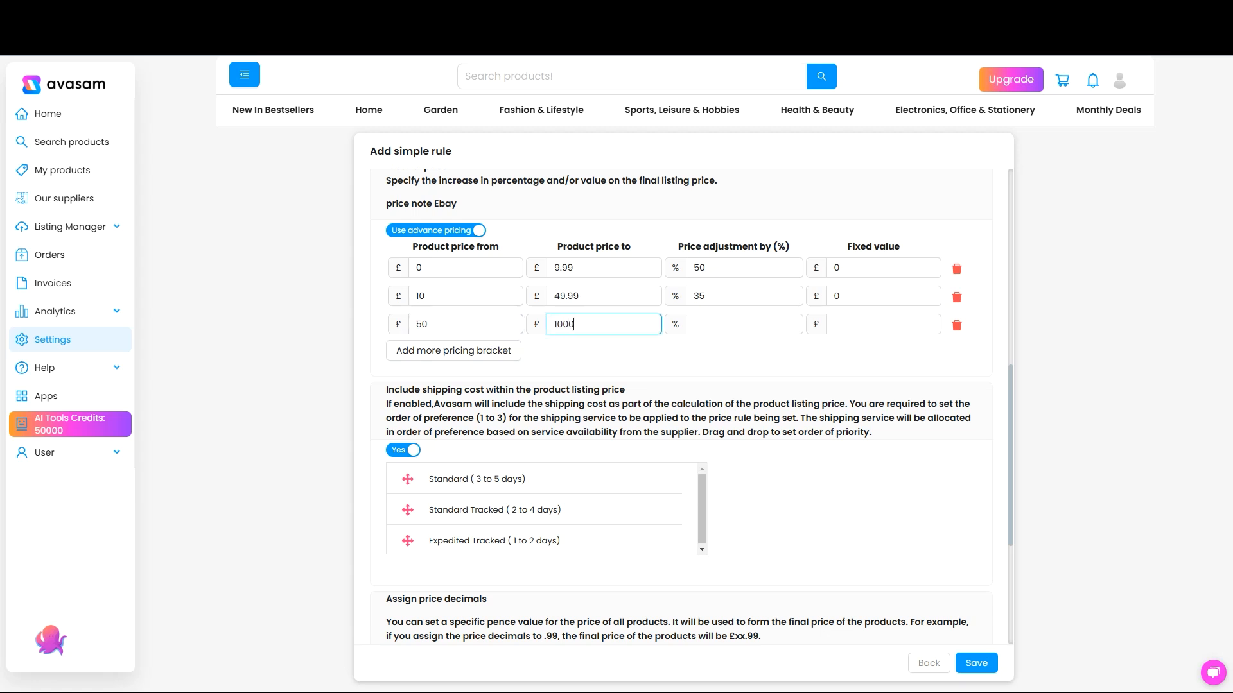
pyautogui.write('0')
pyautogui.press('Tab')
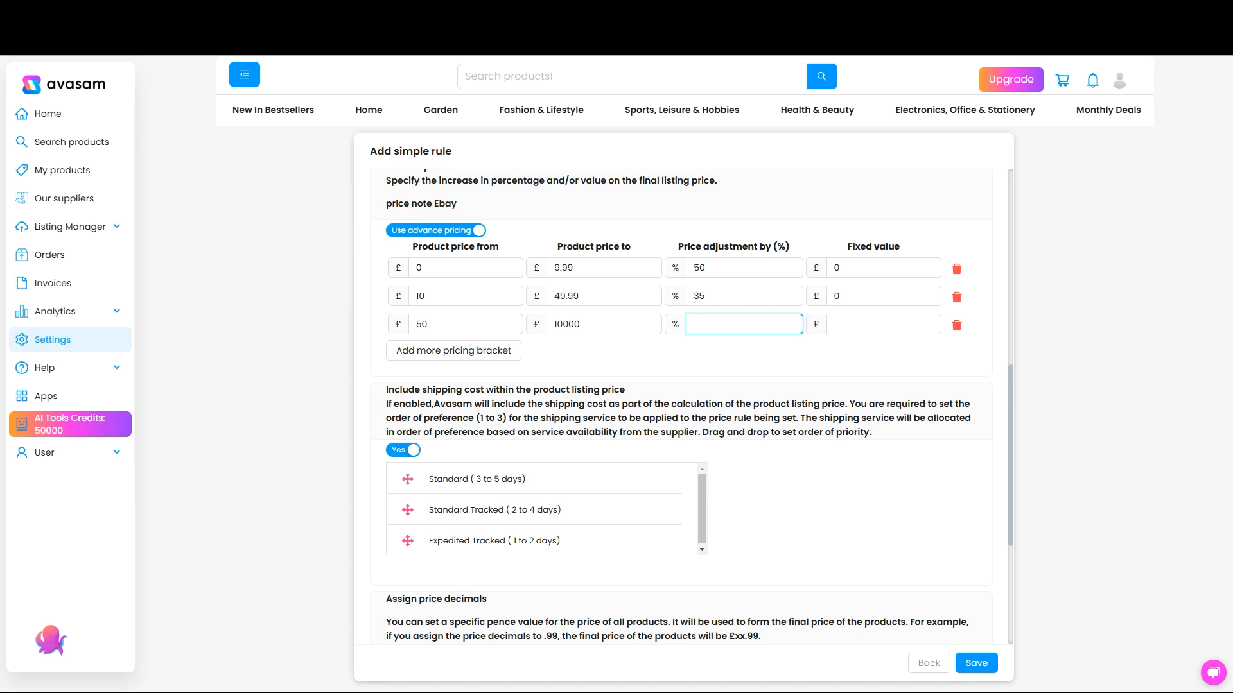
pyautogui.write('22')
pyautogui.click(867, 326)
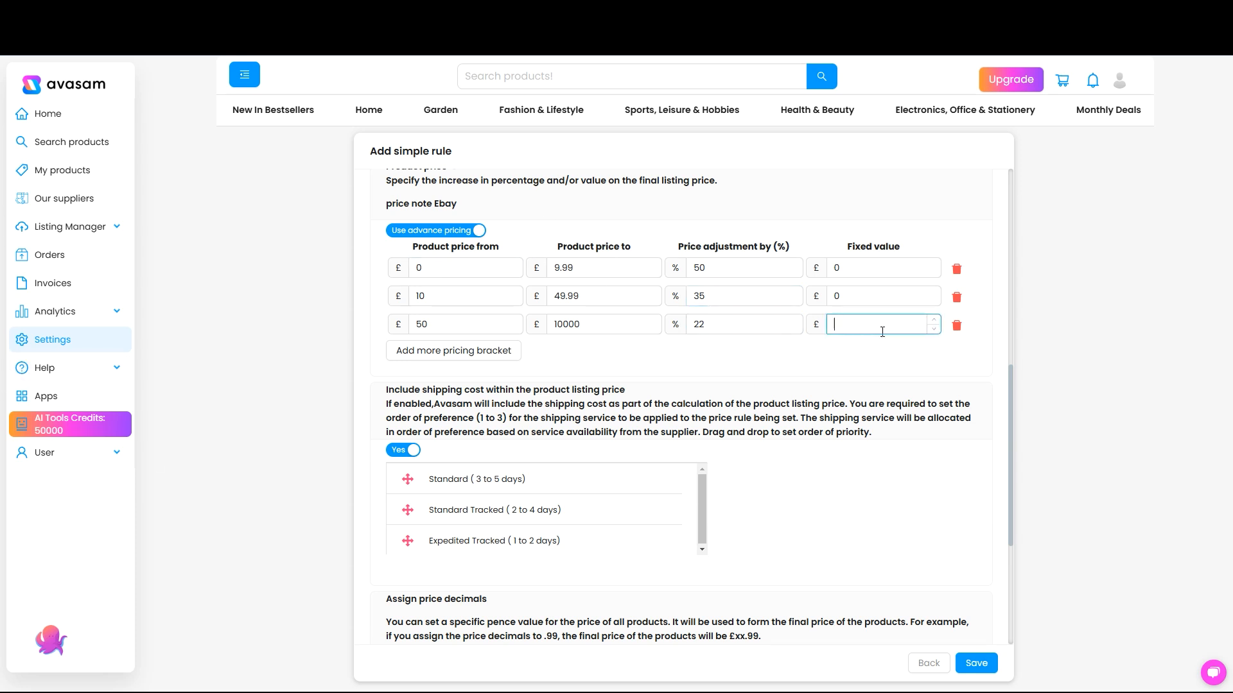
pyautogui.write('0')
# Step: Acknowledge the notice about automatic price calculation and updates at the end of the rule form
pyautogui.scroll(-4, 467, 417)
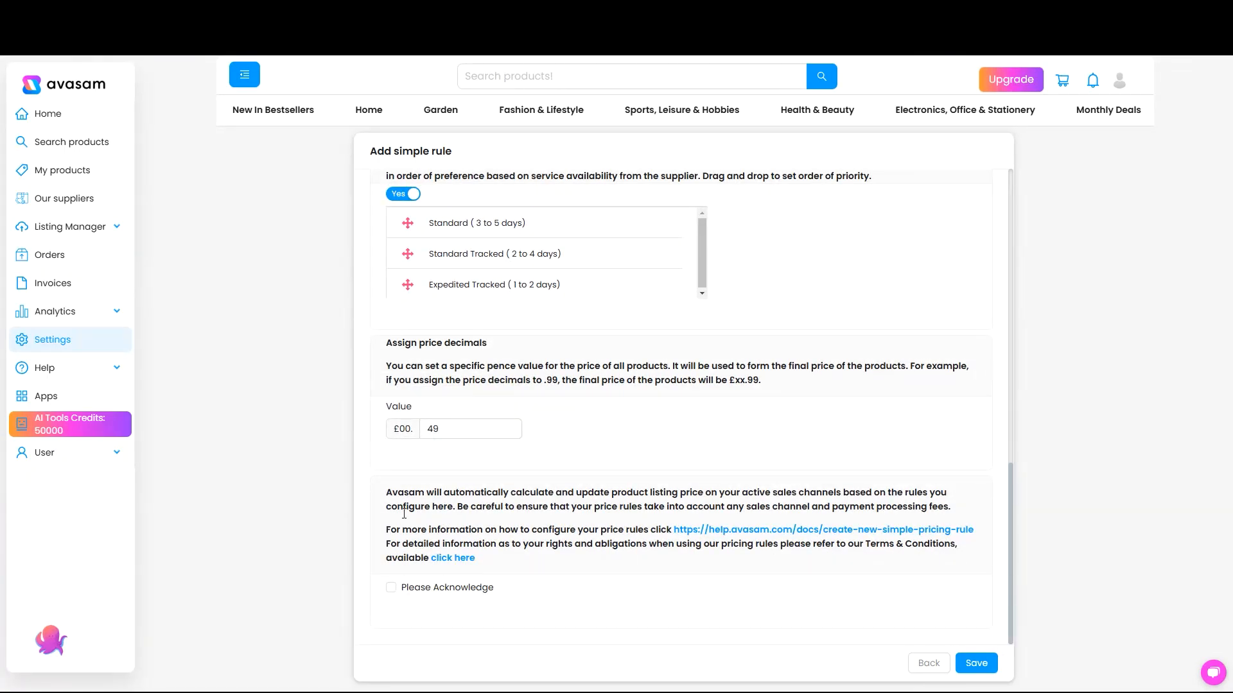
pyautogui.click(443, 427)
pyautogui.click(392, 588)
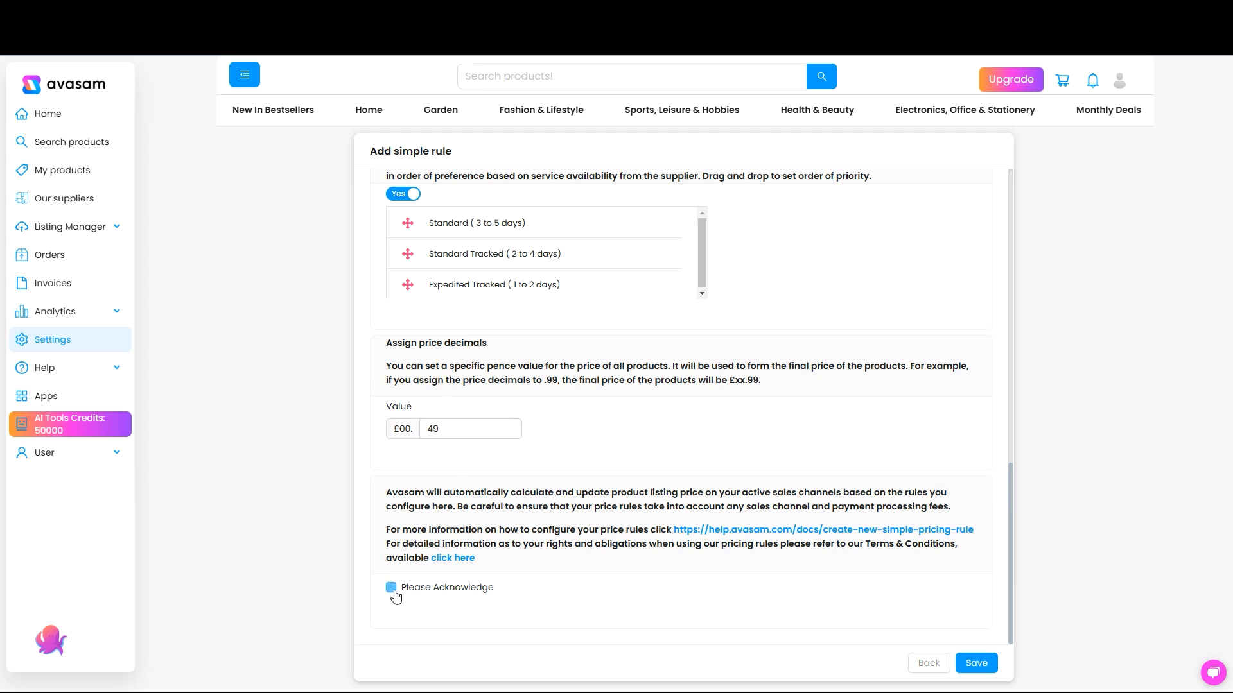